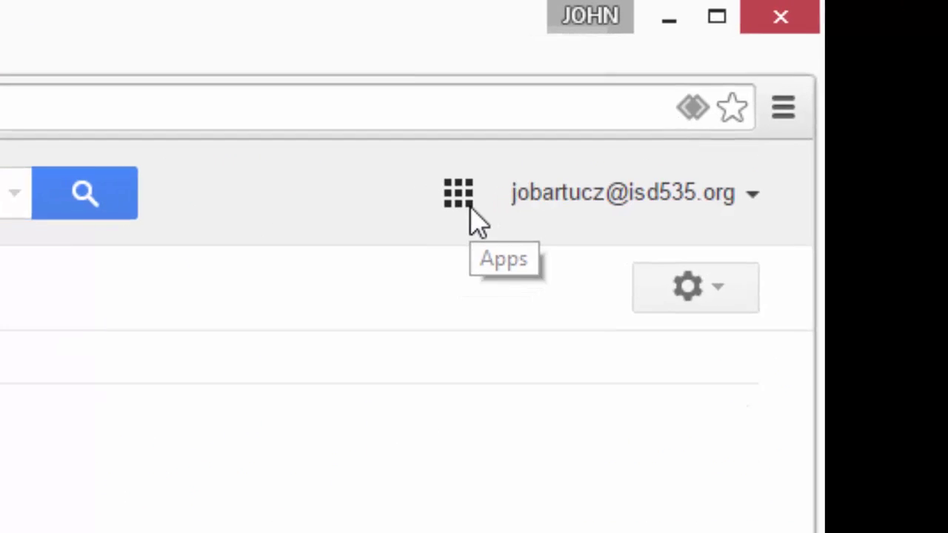
Step: Switch to Google Sites and start a new site from the blank template, named "Test Site"
{"action": "left_click", "coordinate": [442, 218]}
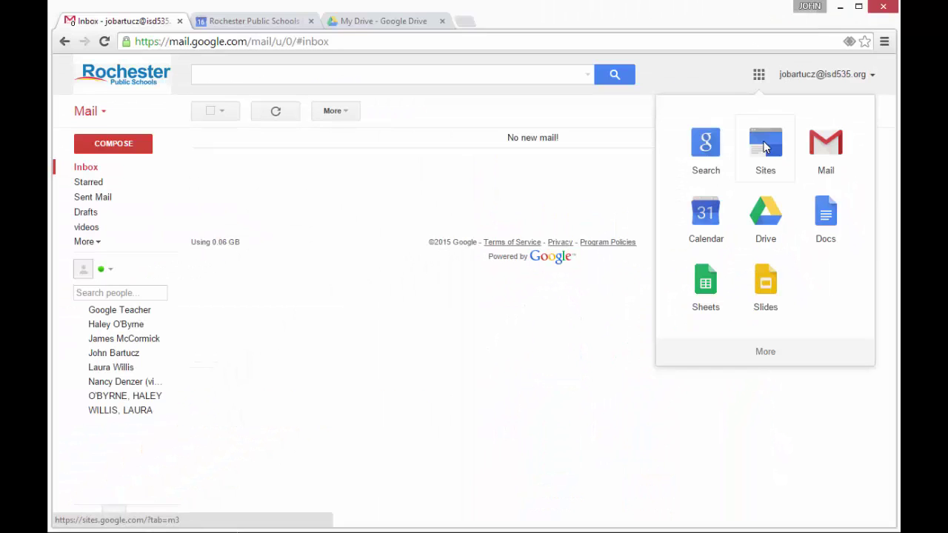
{"action": "left_click", "coordinate": [765, 147]}
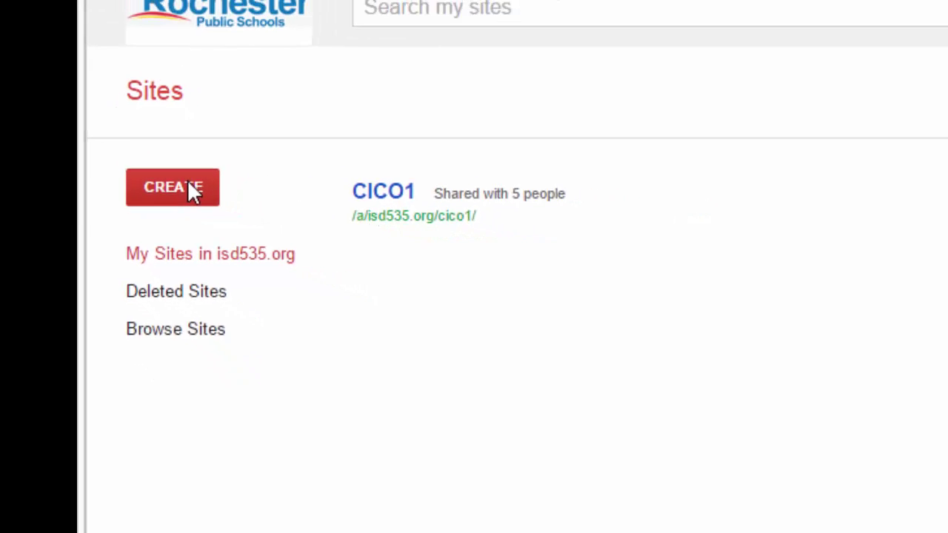
{"action": "left_click", "coordinate": [250, 205]}
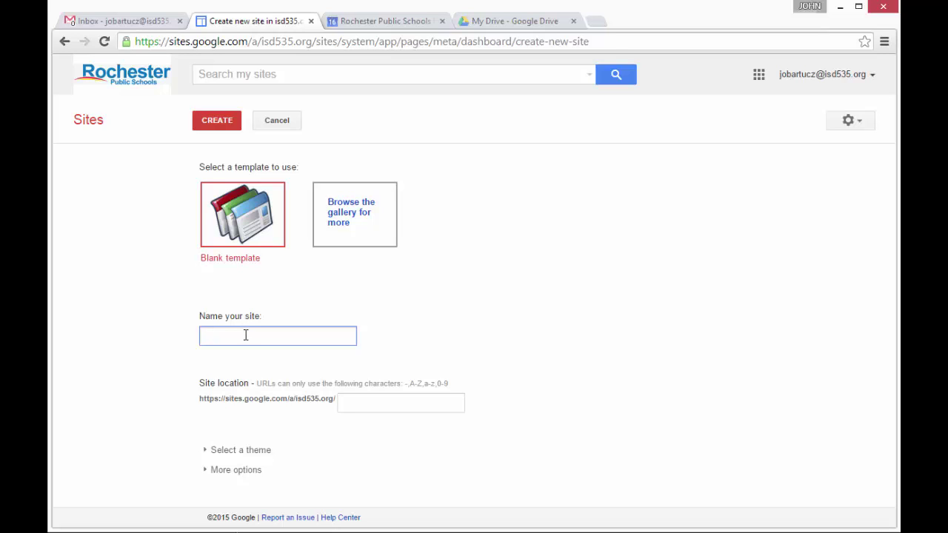
{"action": "type", "text": "Test Site"}
Step: Choose the Branches theme for the new site and create the site
{"action": "left_click", "coordinate": [227, 453]}
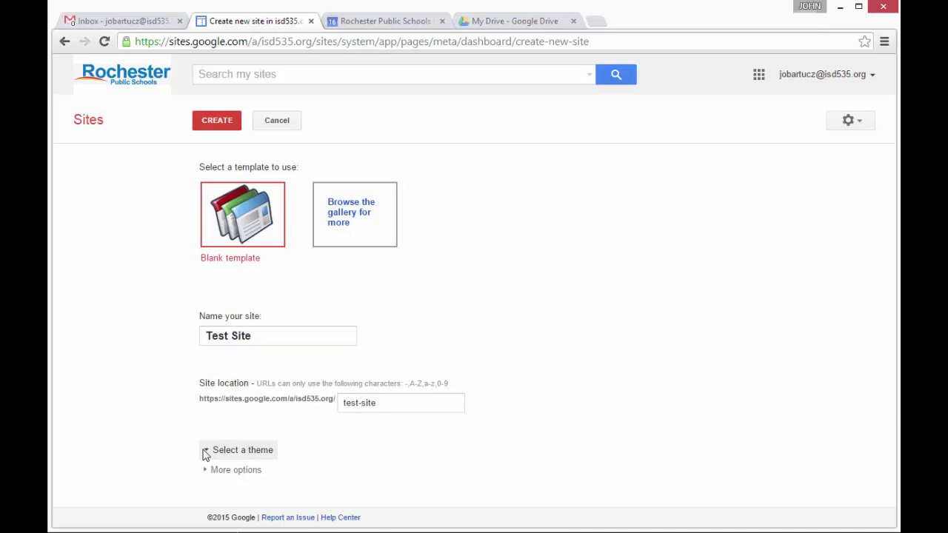
{"action": "scroll", "coordinate": [317, 420], "scroll_direction": "down", "scroll_amount": 5}
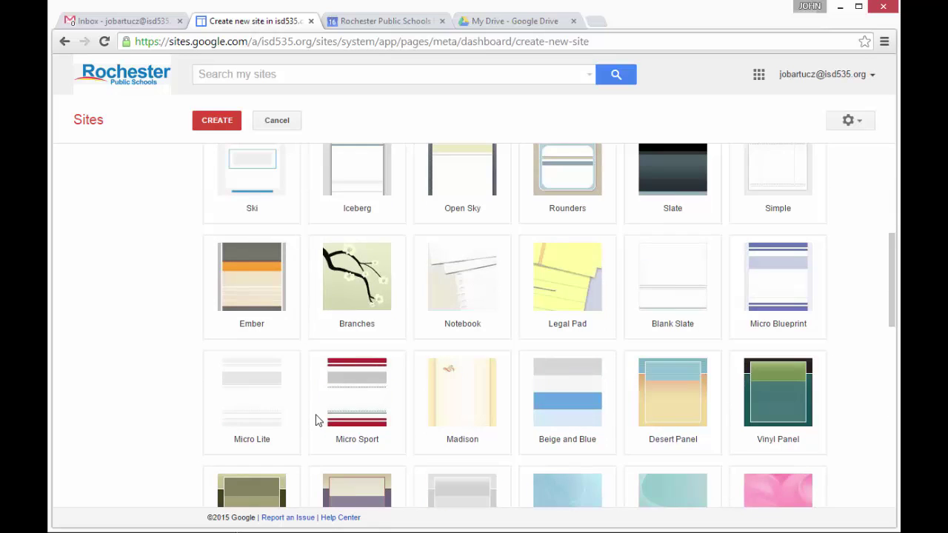
{"action": "left_click", "coordinate": [357, 299]}
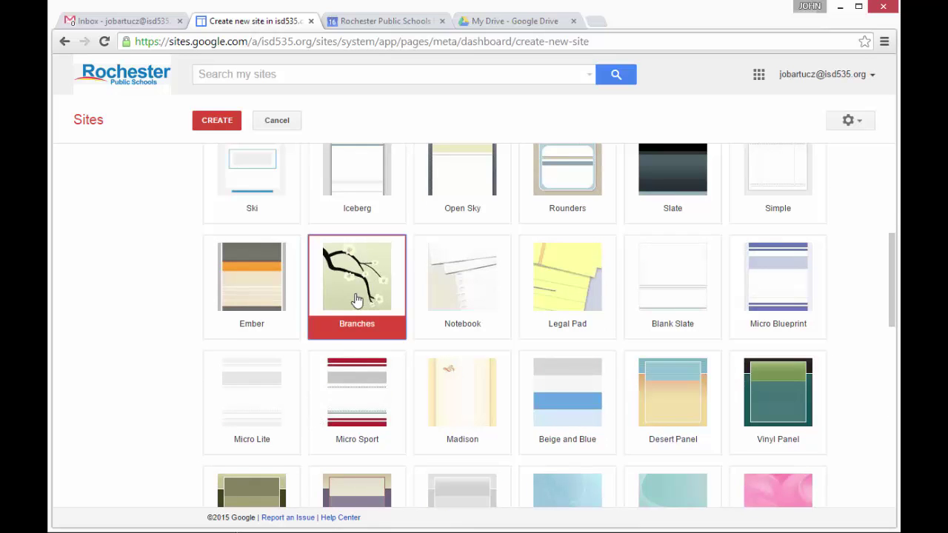
{"action": "scroll", "coordinate": [357, 299], "scroll_direction": "down", "scroll_amount": 10}
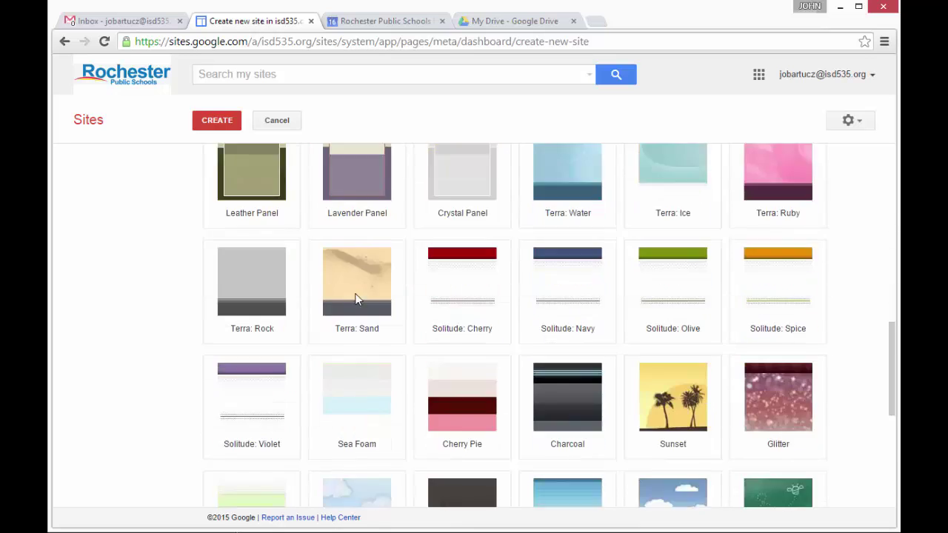
{"action": "scroll", "coordinate": [357, 299], "scroll_direction": "up", "scroll_amount": 10}
{"action": "scroll", "coordinate": [357, 299], "scroll_direction": "up", "scroll_amount": 5}
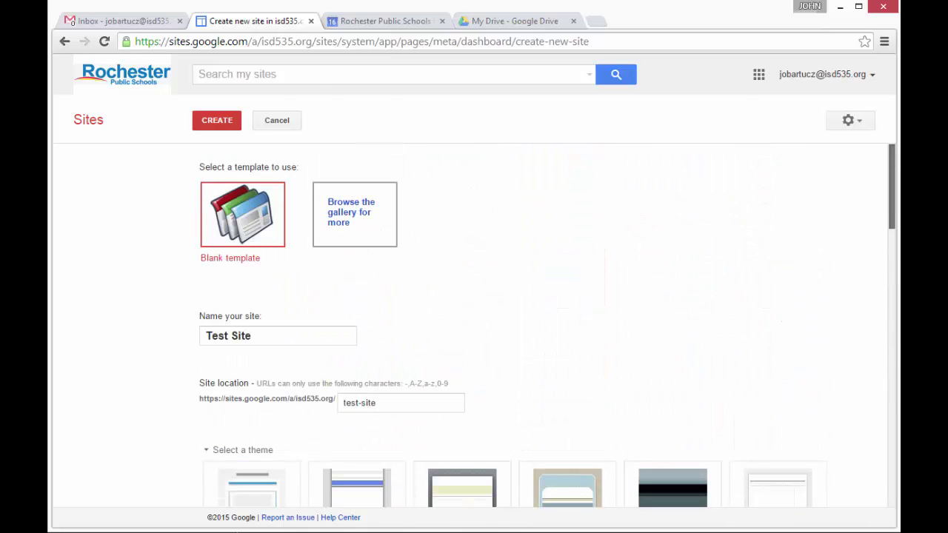
{"action": "left_click", "coordinate": [216, 121]}
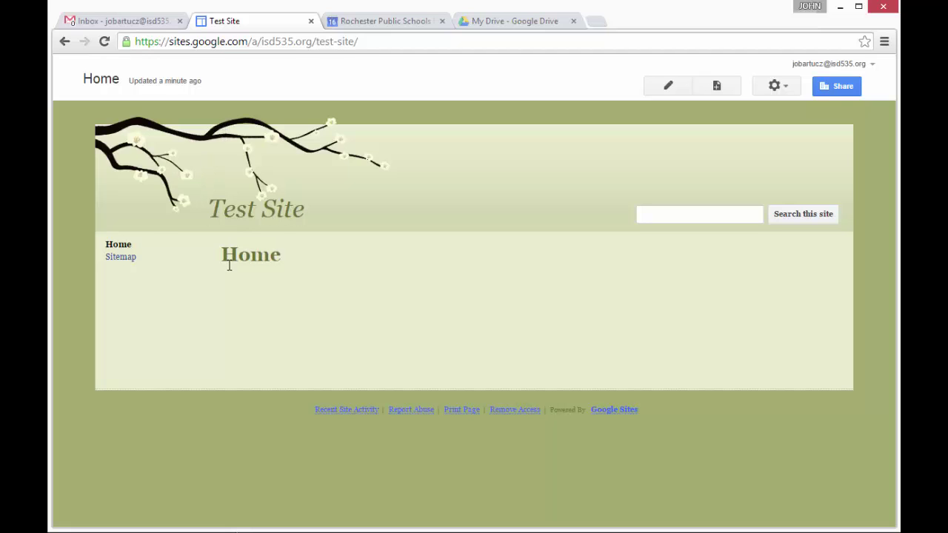
Step: Edit the Home page so its body reads "add some text" and save the page
{"action": "left_click", "coordinate": [668, 86]}
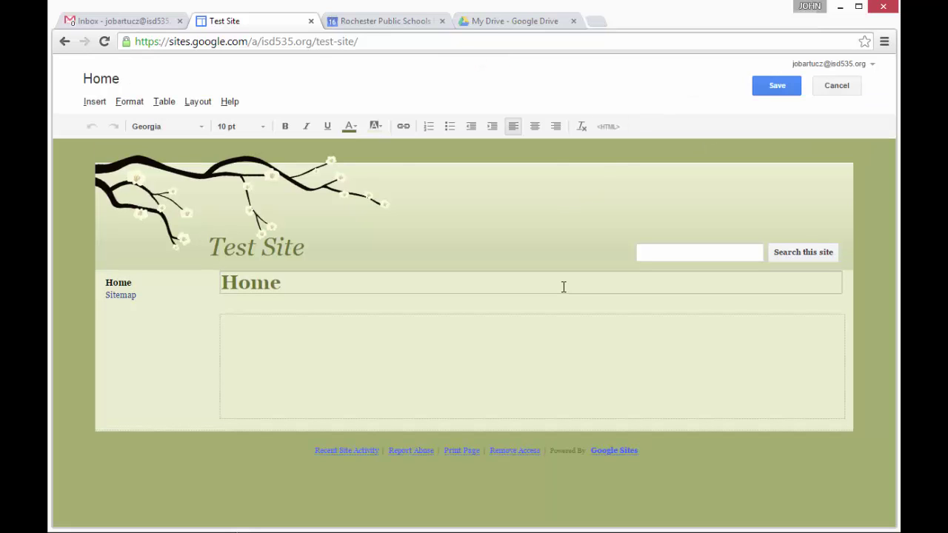
{"action": "left_click", "coordinate": [563, 286]}
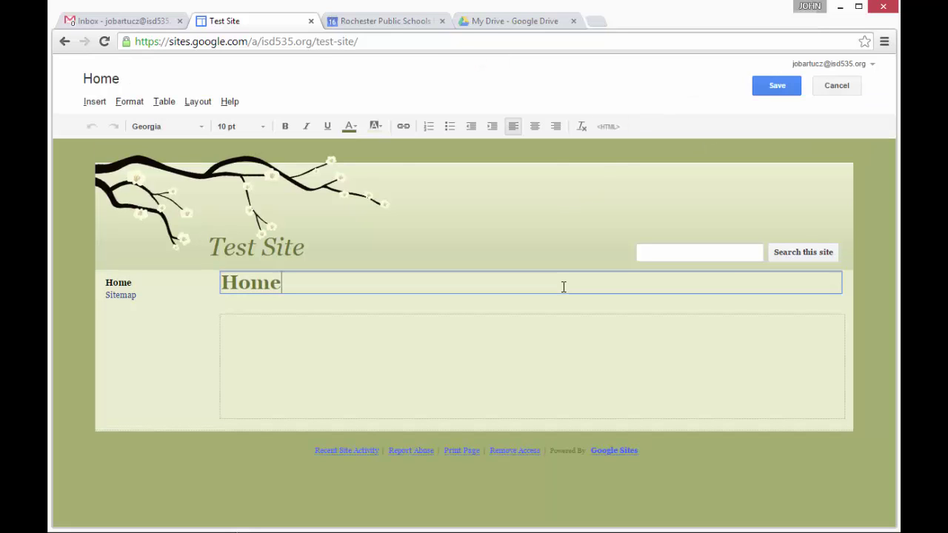
{"action": "left_click", "coordinate": [560, 336]}
{"action": "type", "text": "add some te"}
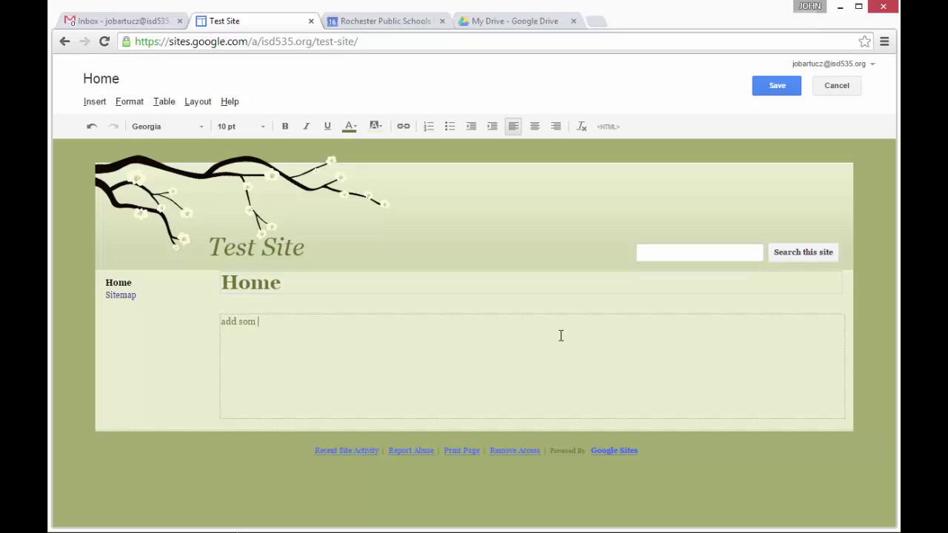
{"action": "type", "text": "xt"}
{"action": "left_click", "coordinate": [782, 89]}
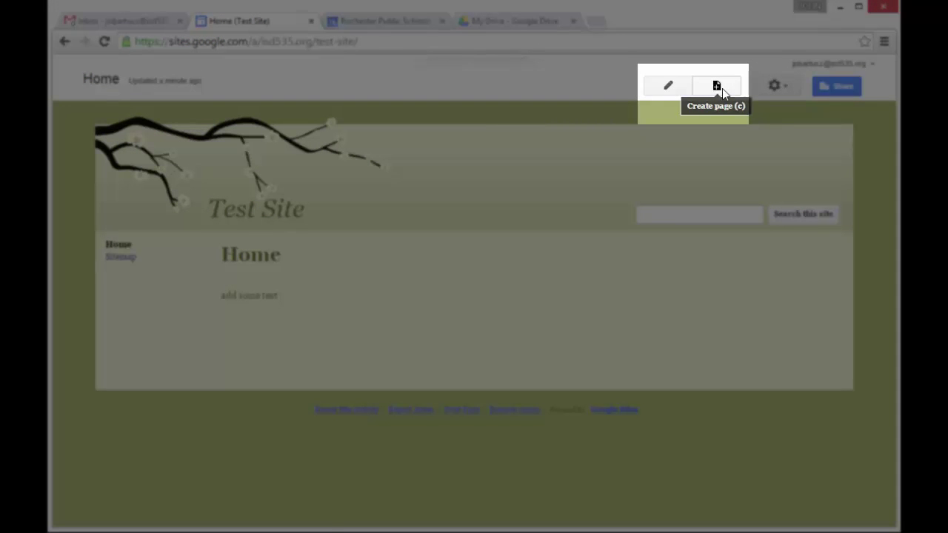
Step: Create a top-level page named "daily news" using the Announcements template
{"action": "left_click", "coordinate": [716, 87]}
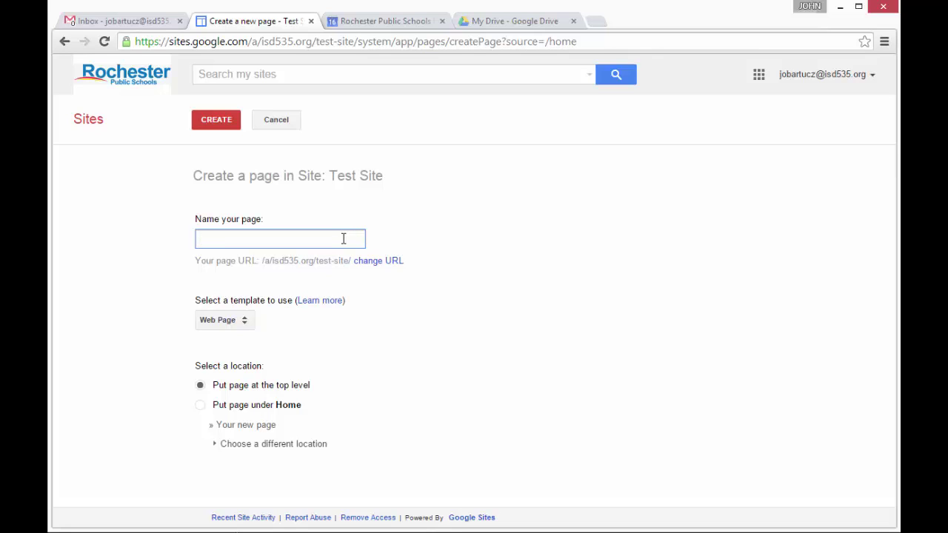
{"action": "type", "text": "daily news"}
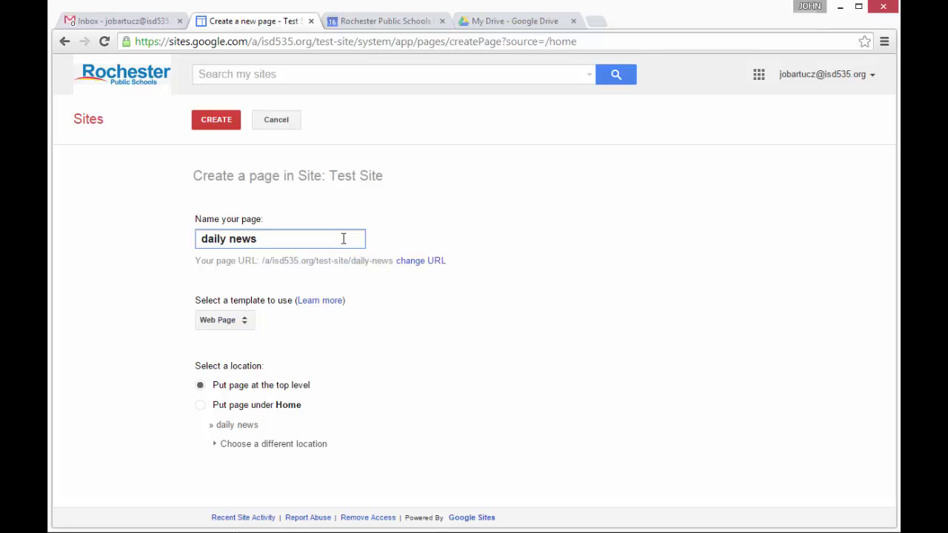
{"action": "left_click", "coordinate": [249, 323]}
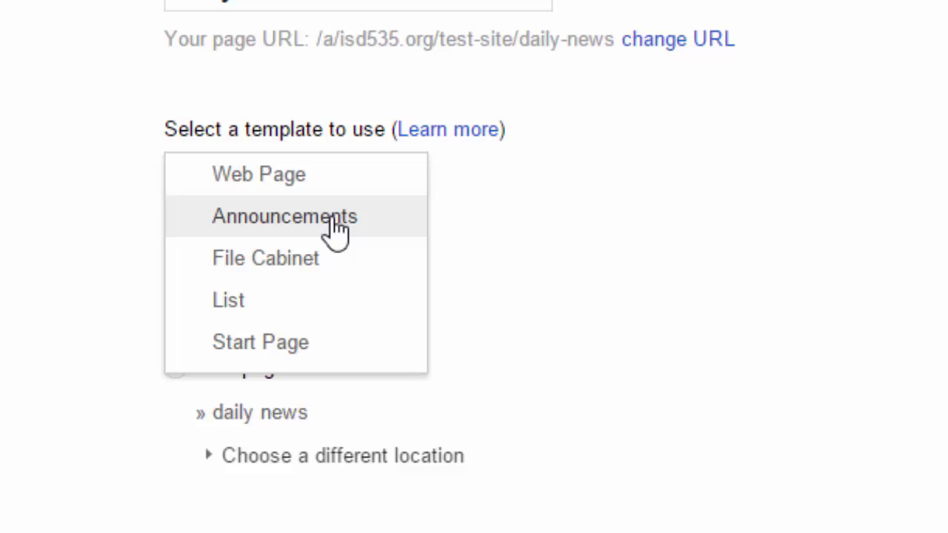
{"action": "left_click", "coordinate": [336, 229]}
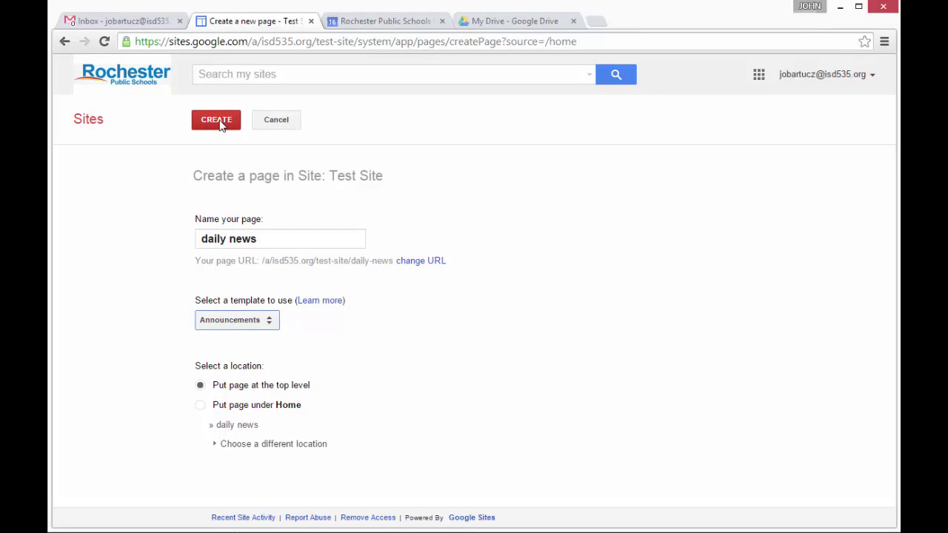
{"action": "left_click", "coordinate": [217, 123]}
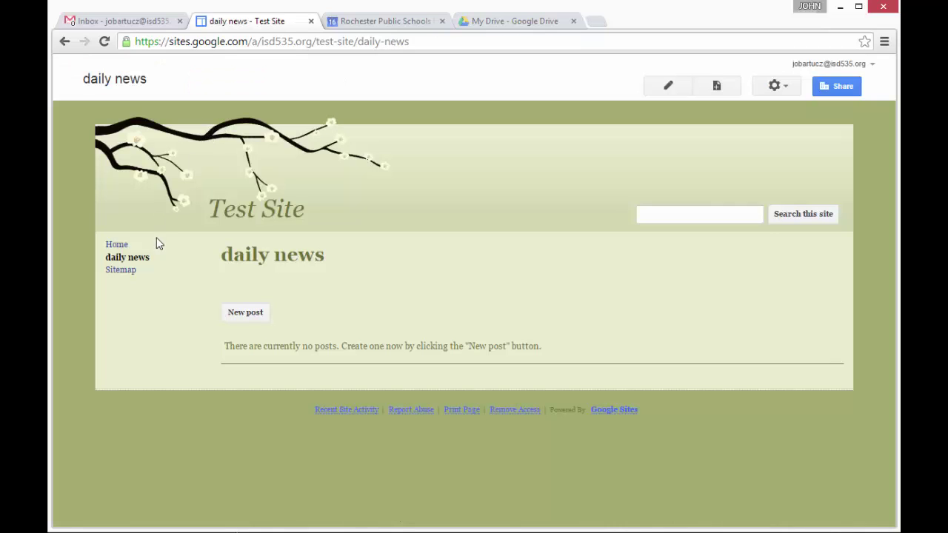
Step: Look through the site's Home, daily news and Sitemap pages using the site navigation
{"action": "left_click", "coordinate": [119, 247]}
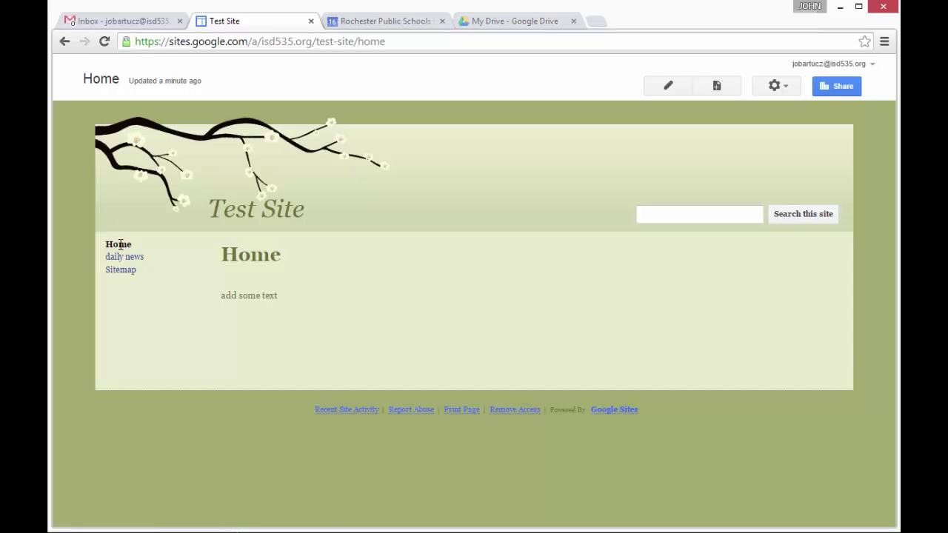
{"action": "left_click", "coordinate": [116, 261]}
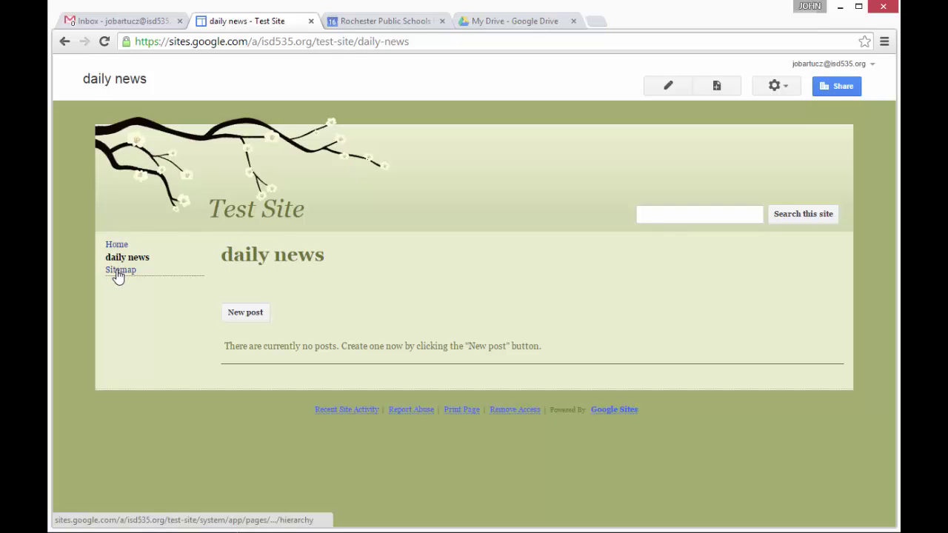
{"action": "left_click", "coordinate": [117, 273]}
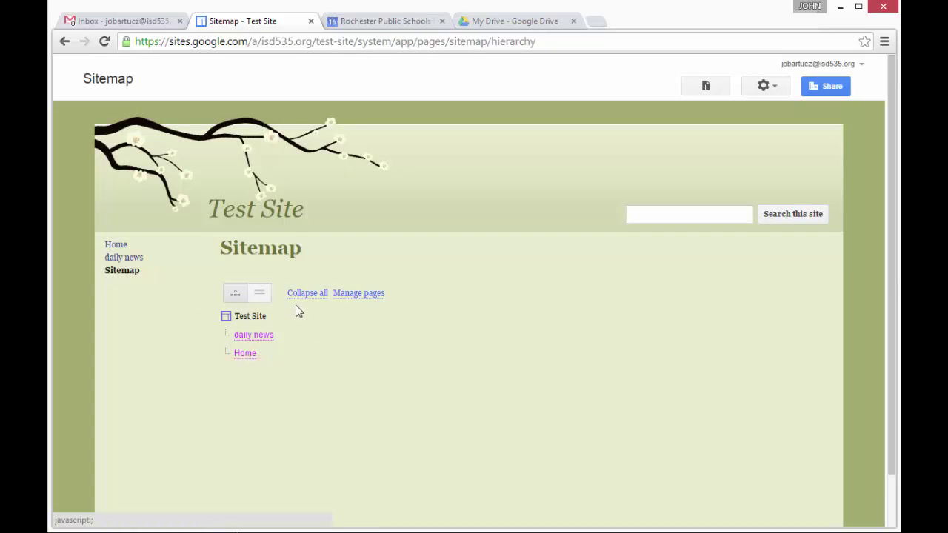
Step: Start a new post on the daily news page titled "My first post" with the body text "Hello, world!"
{"action": "left_click", "coordinate": [123, 258]}
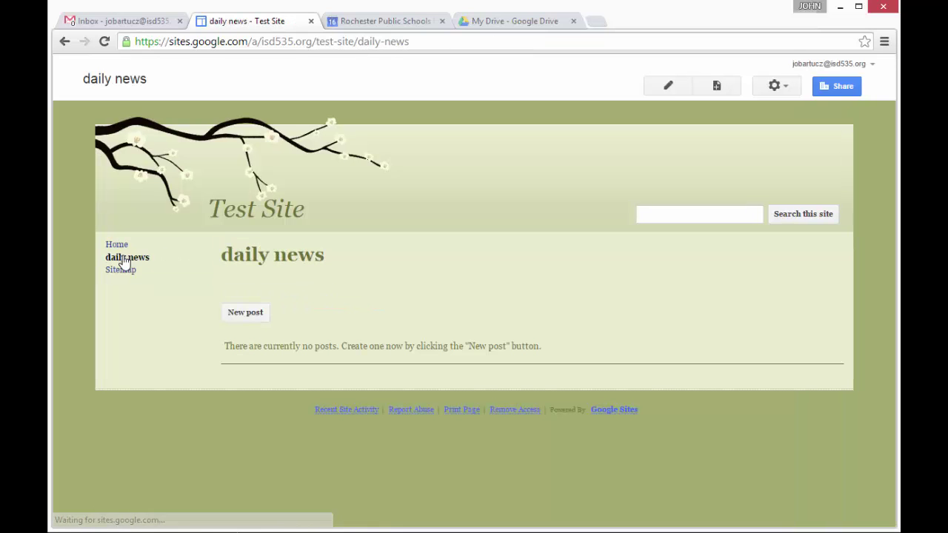
{"action": "left_click", "coordinate": [246, 313]}
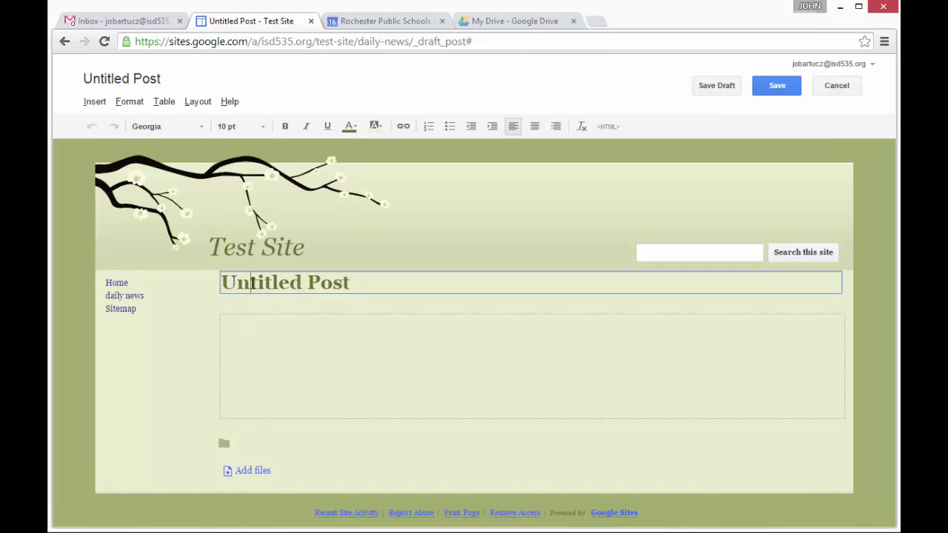
{"action": "triple_click", "coordinate": [253, 282]}
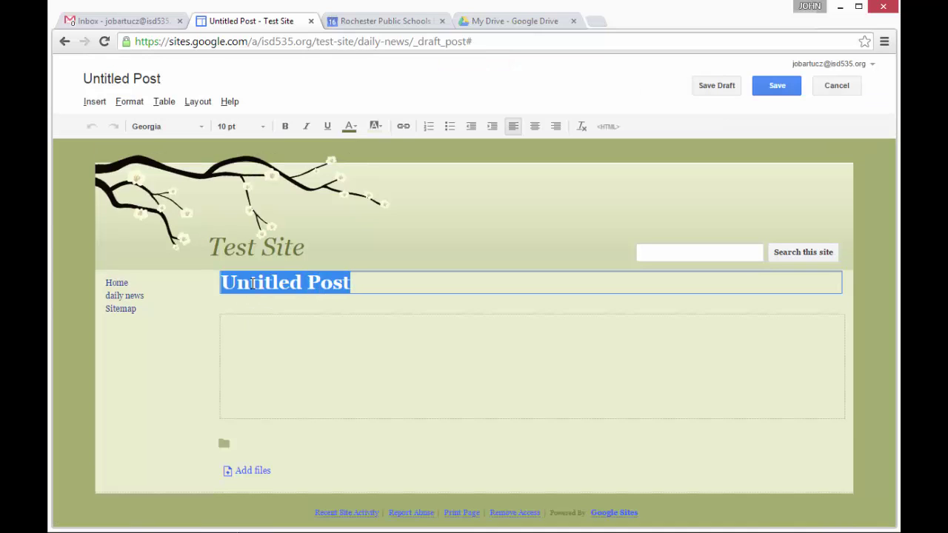
{"action": "type", "text": "My first post"}
{"action": "key", "text": "Tab"}
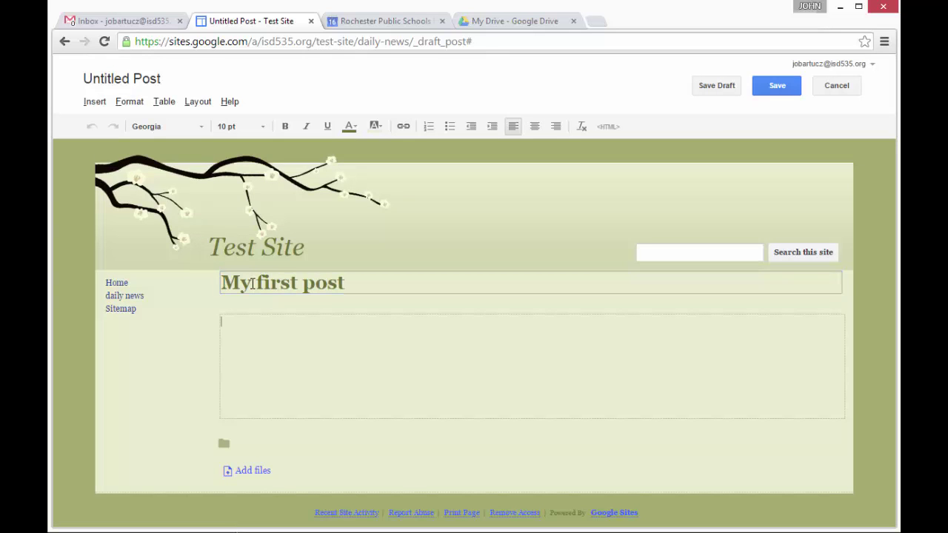
{"action": "type", "text": "Hello, world!"}
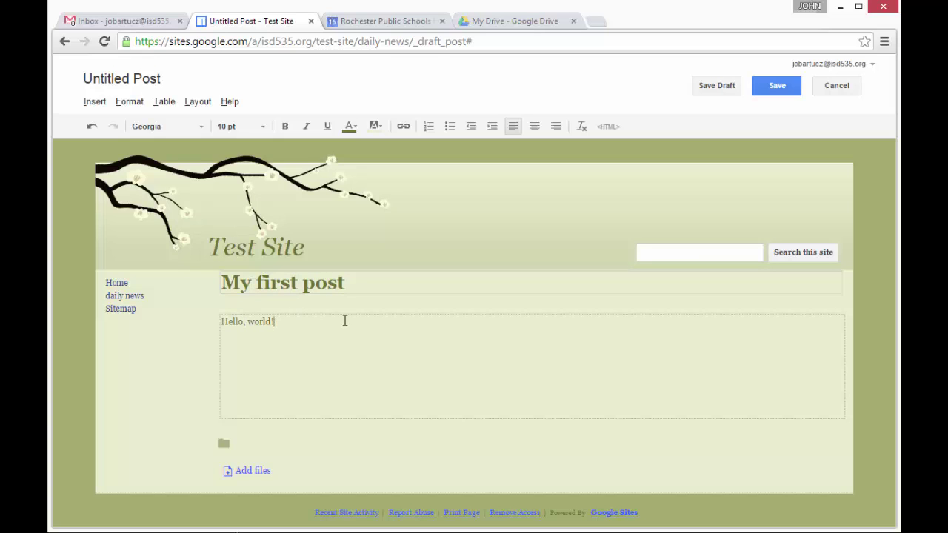
Step: Attach the file 1.jpg to the post and save the post
{"action": "left_click", "coordinate": [254, 472]}
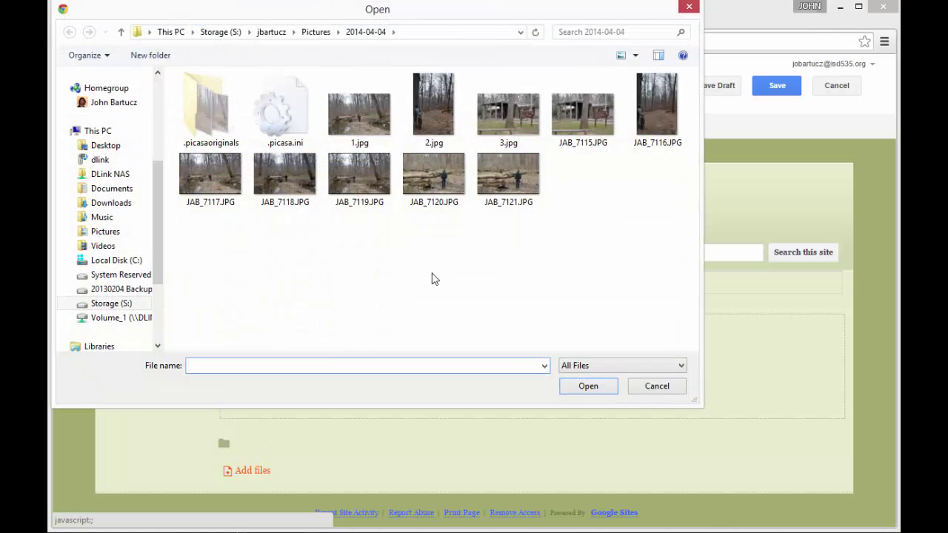
{"action": "left_click", "coordinate": [368, 117]}
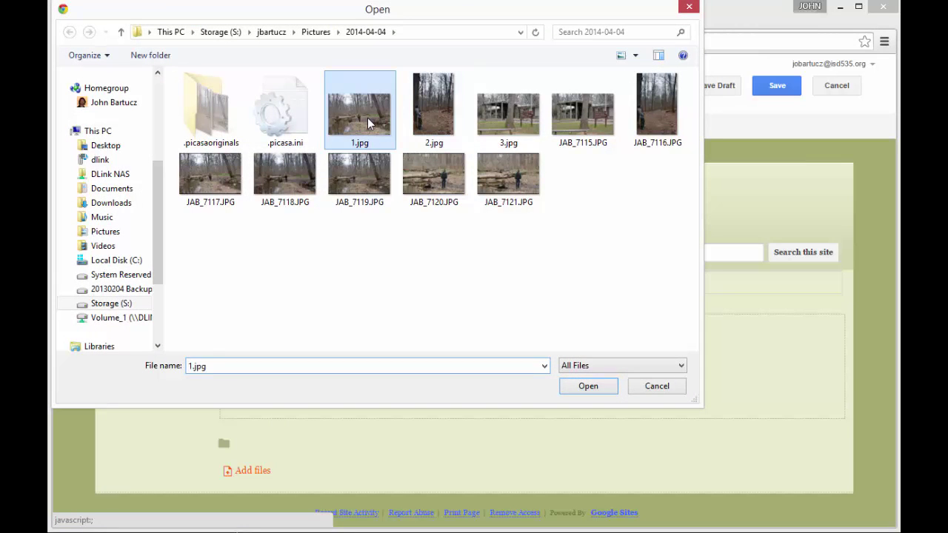
{"action": "left_click", "coordinate": [573, 385]}
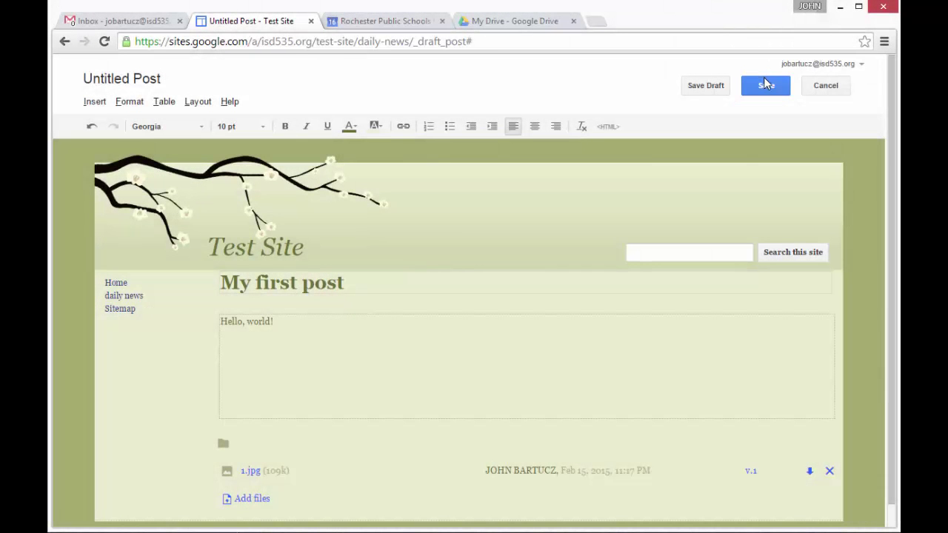
{"action": "left_click", "coordinate": [766, 67]}
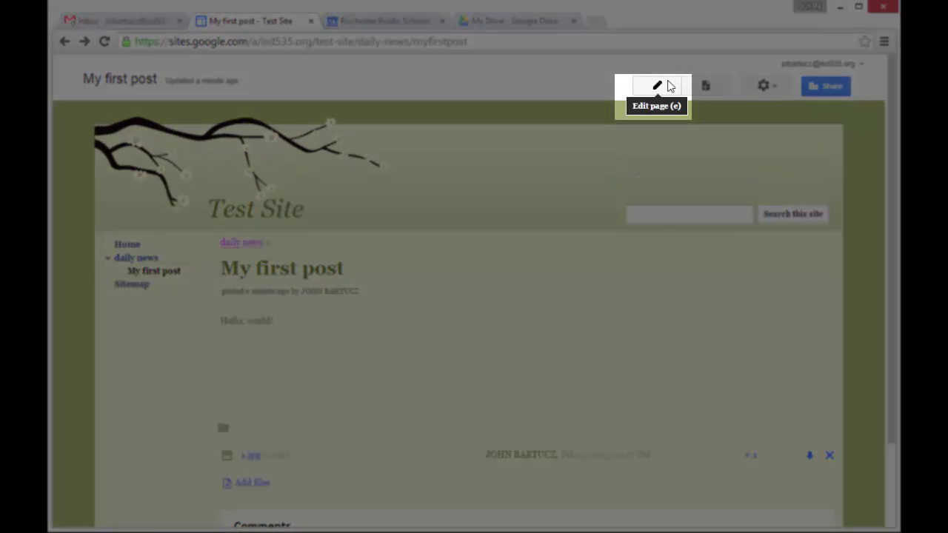
Step: Edit the "My first post" page, upload the image 2.jpg and insert it into the post body
{"action": "left_click", "coordinate": [668, 86]}
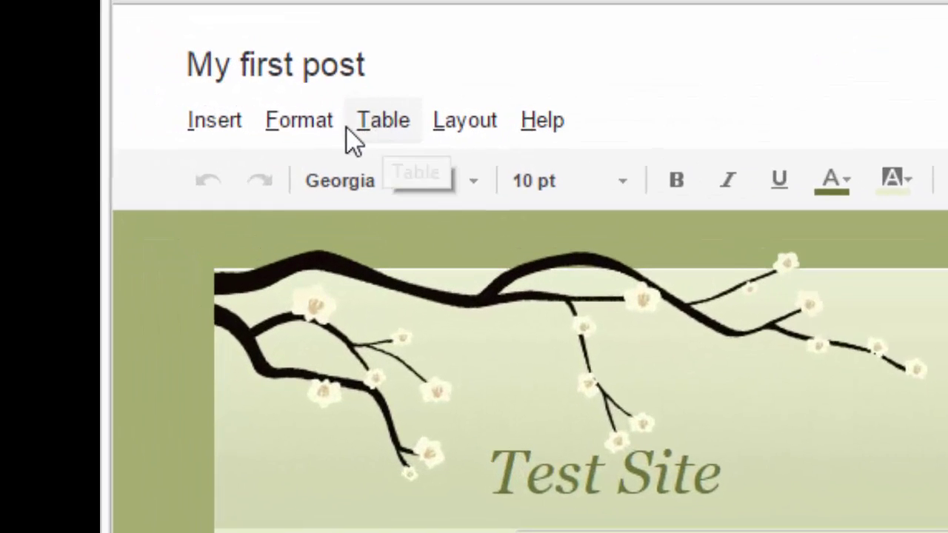
{"action": "left_click", "coordinate": [251, 141]}
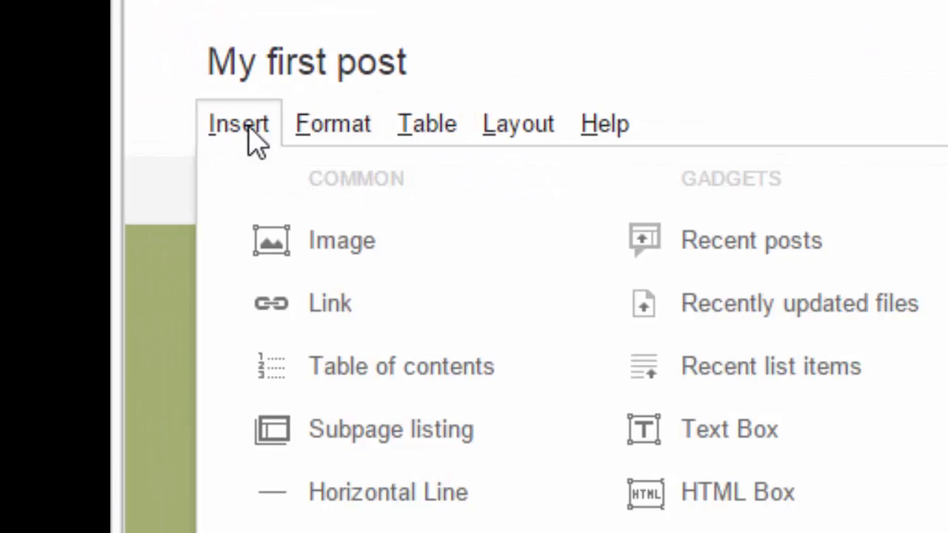
{"action": "left_click", "coordinate": [288, 249]}
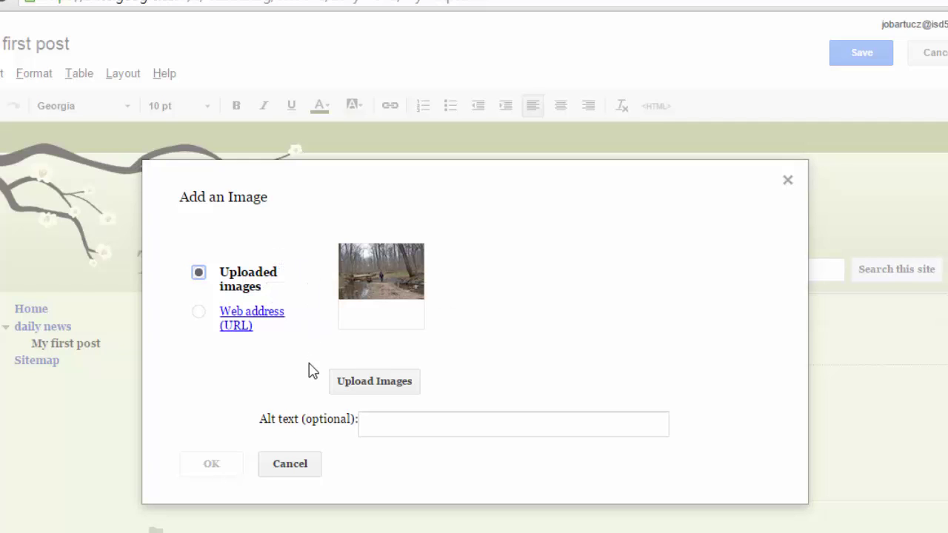
{"action": "left_click", "coordinate": [359, 387]}
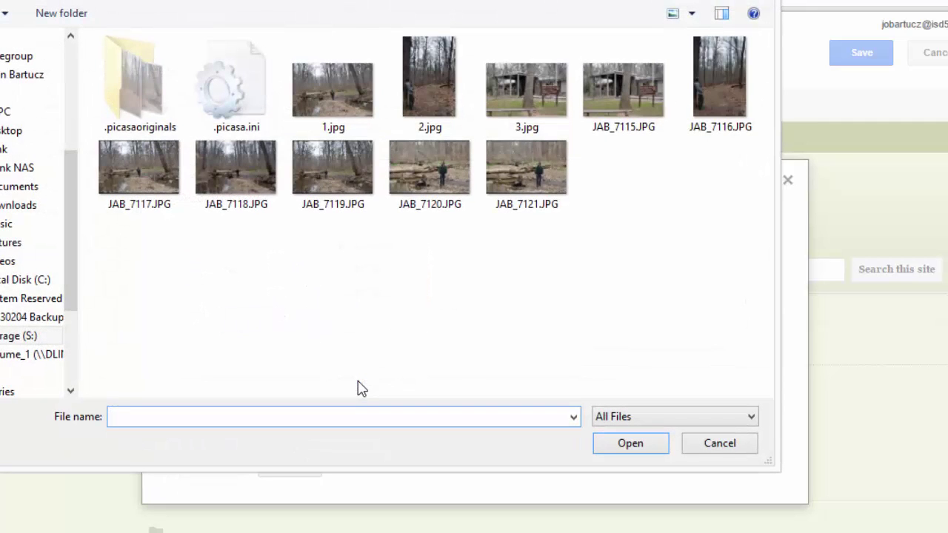
{"action": "left_click", "coordinate": [433, 91]}
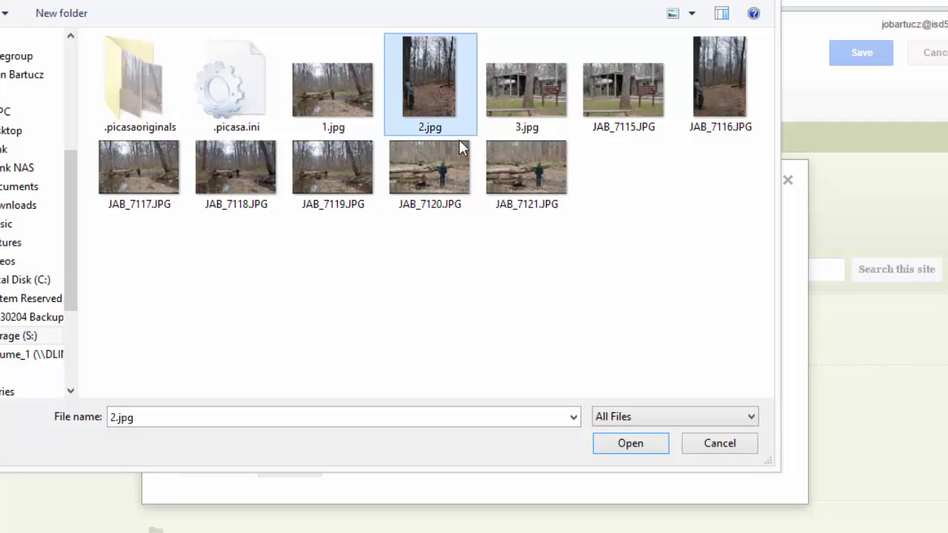
{"action": "left_click", "coordinate": [629, 444]}
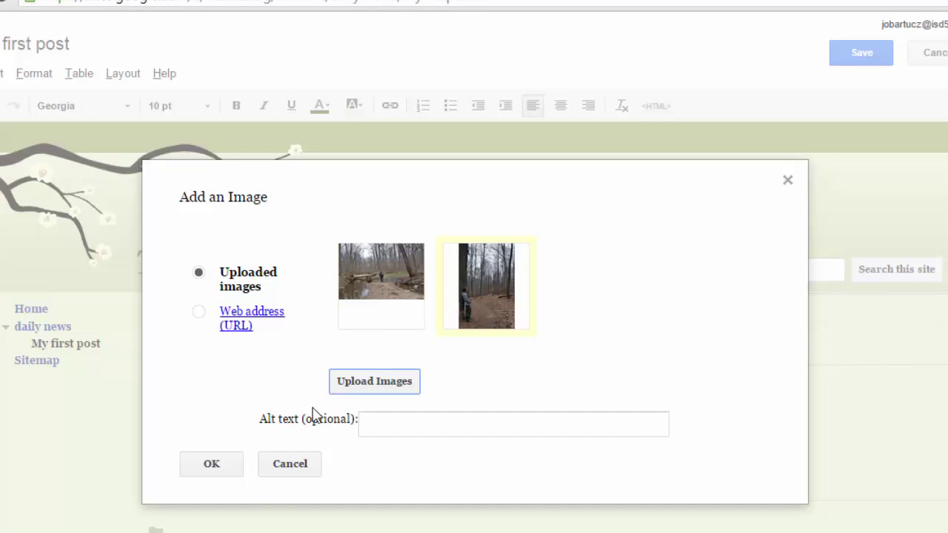
{"action": "left_click", "coordinate": [354, 321]}
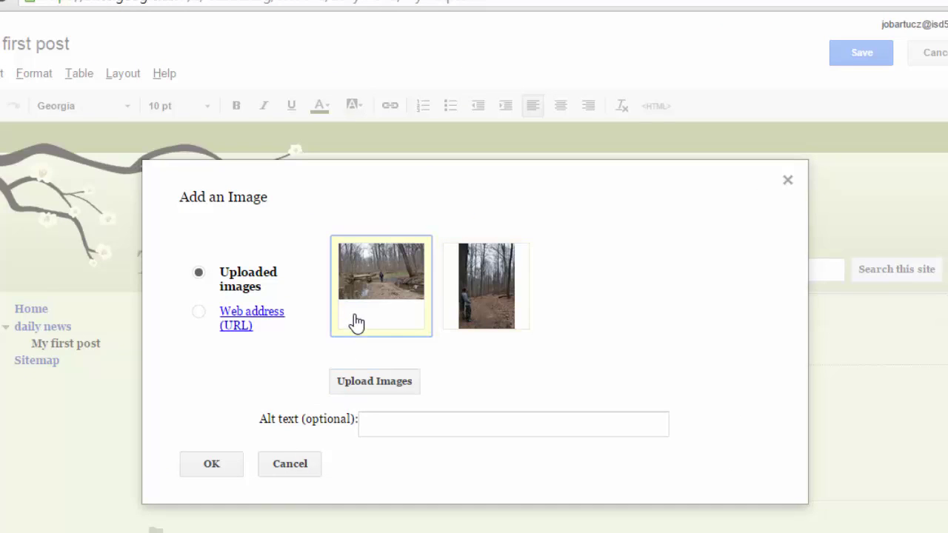
{"action": "left_click", "coordinate": [471, 289]}
{"action": "left_click", "coordinate": [208, 467]}
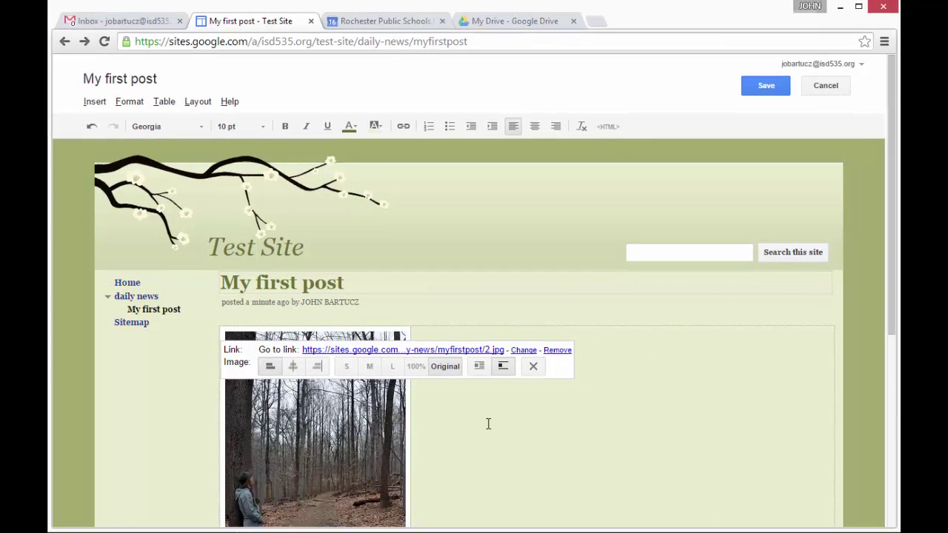
Step: Try centre alignment on the inserted forest image, settle on right alignment and save the post
{"action": "scroll", "coordinate": [488, 423], "scroll_direction": "down", "scroll_amount": 3}
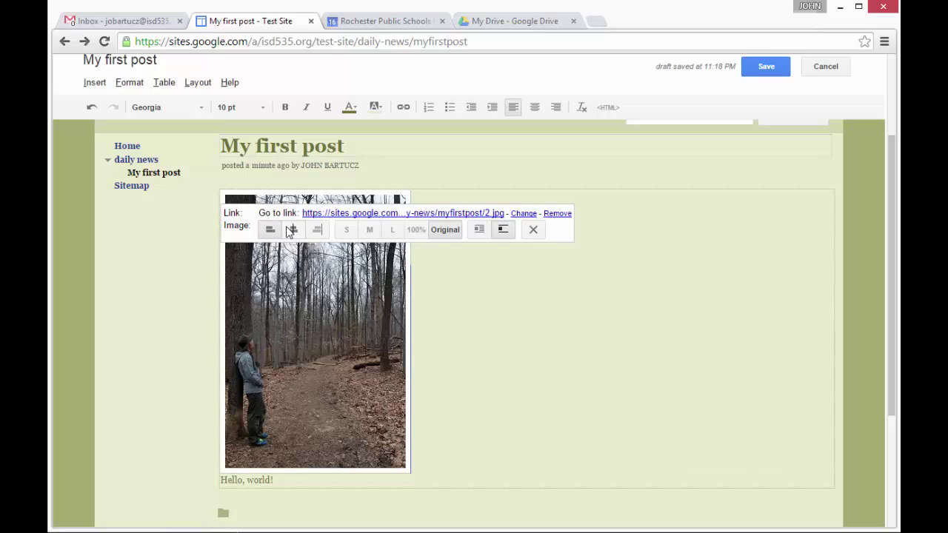
{"action": "left_click", "coordinate": [292, 231]}
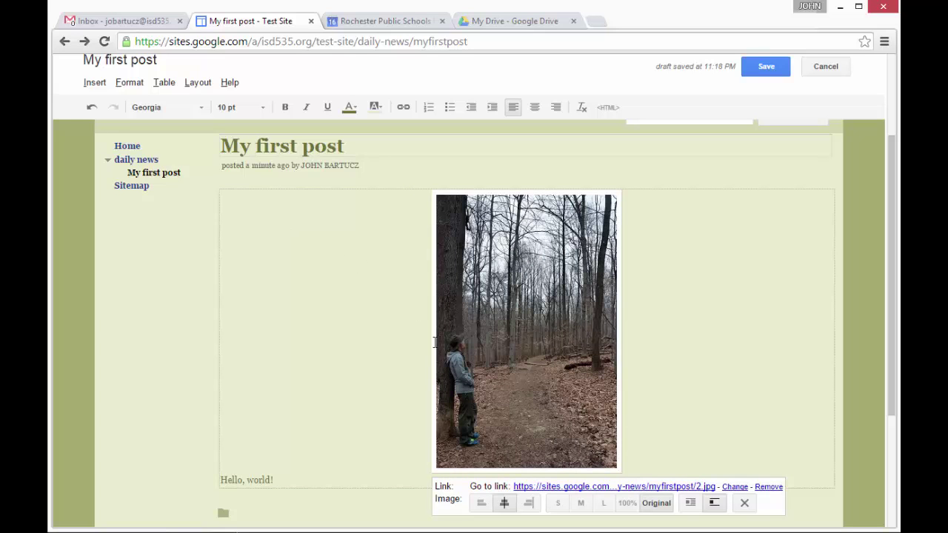
{"action": "left_click", "coordinate": [528, 503]}
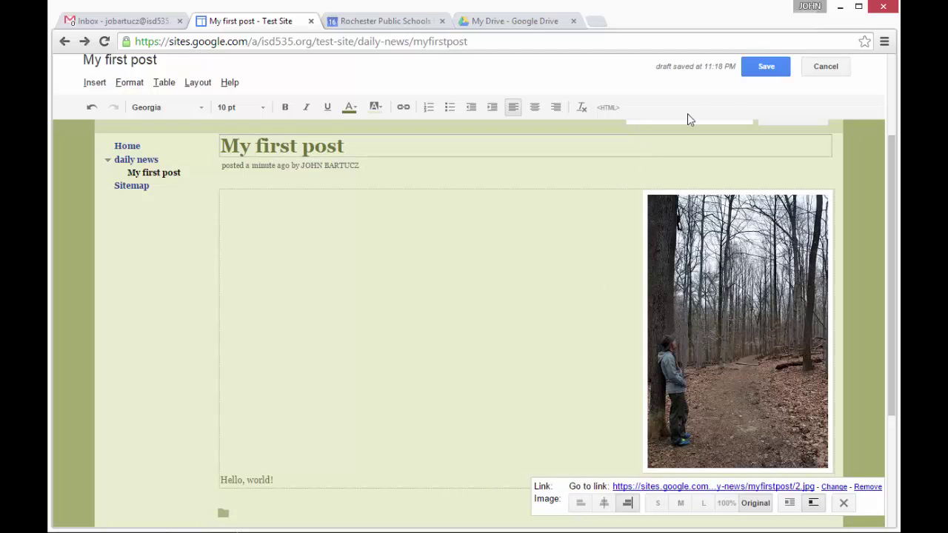
{"action": "left_click", "coordinate": [747, 71]}
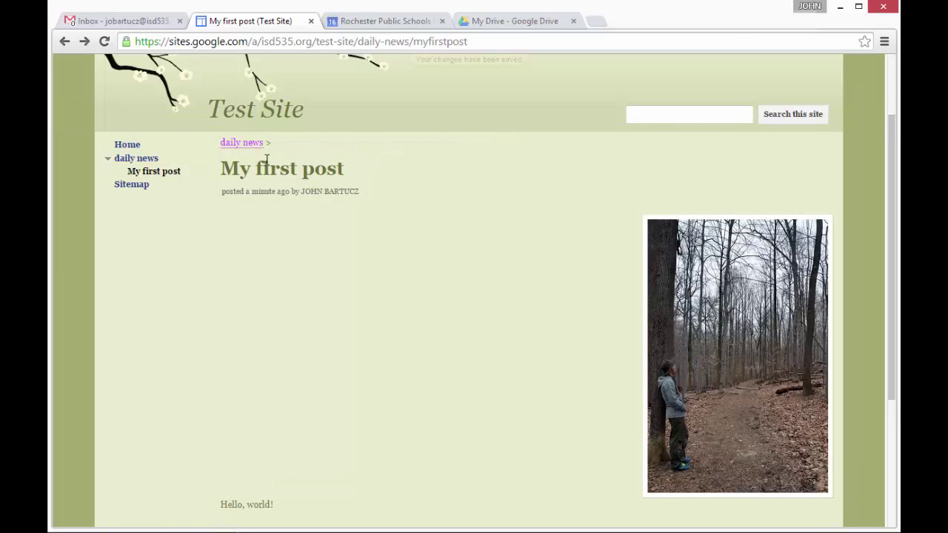
Step: Start a new post on the daily news page titled "The Second Post" with the body text "I can add some text"
{"action": "left_click", "coordinate": [136, 158]}
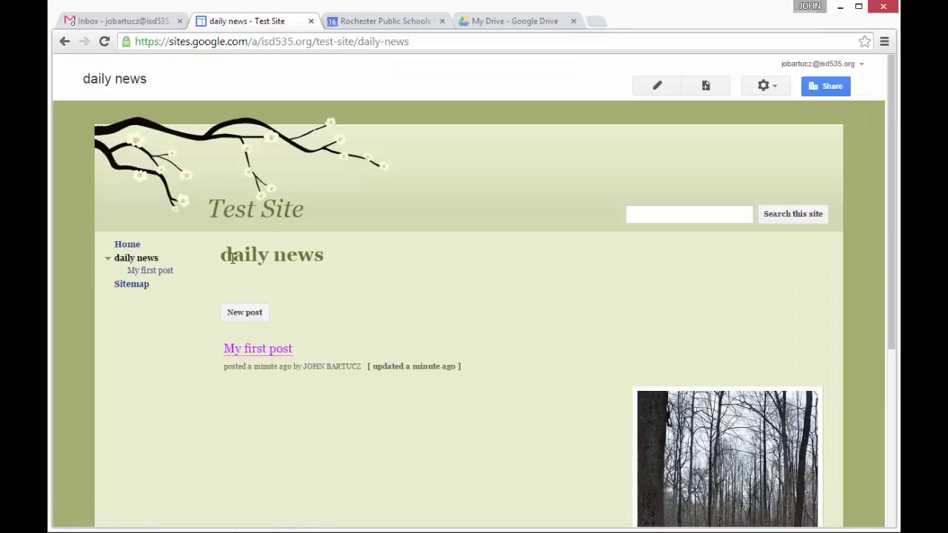
{"action": "left_click", "coordinate": [231, 315]}
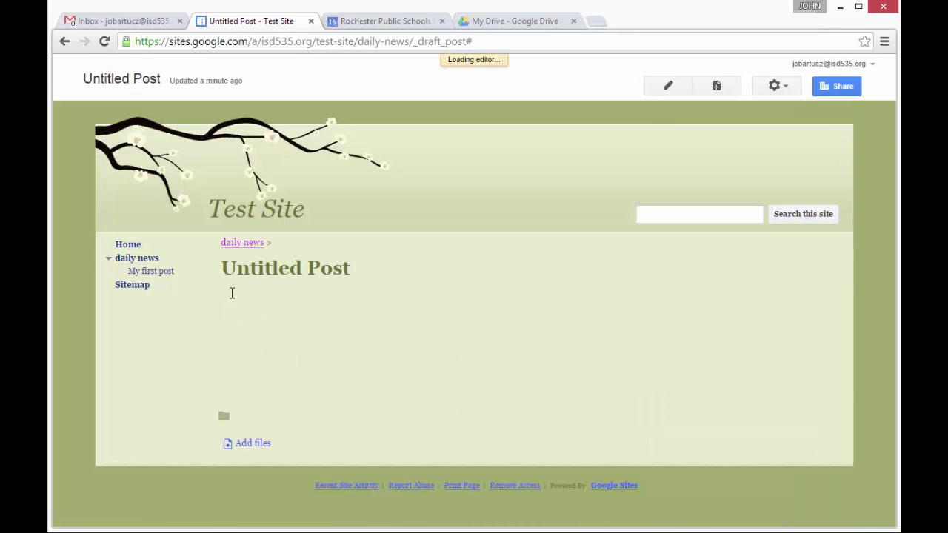
{"action": "double_click", "coordinate": [234, 285]}
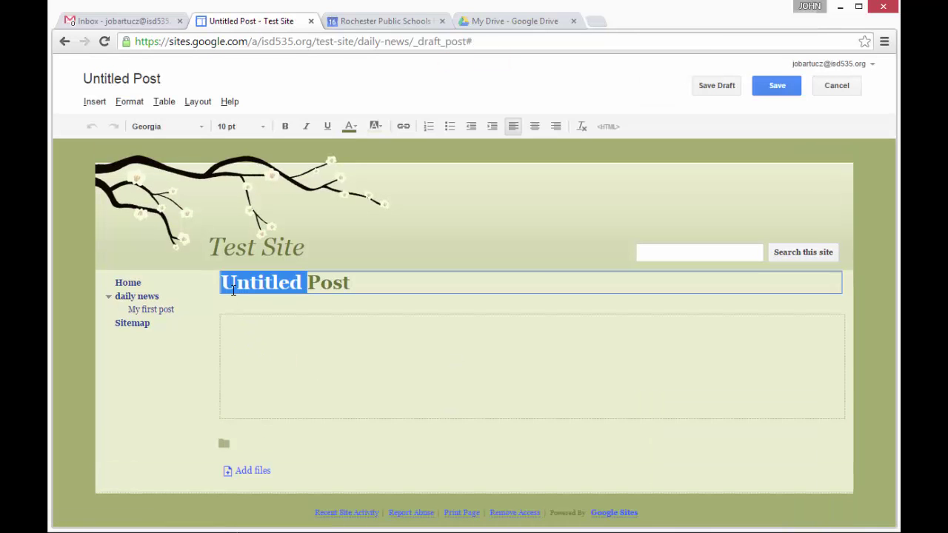
{"action": "type", "text": "The se"}
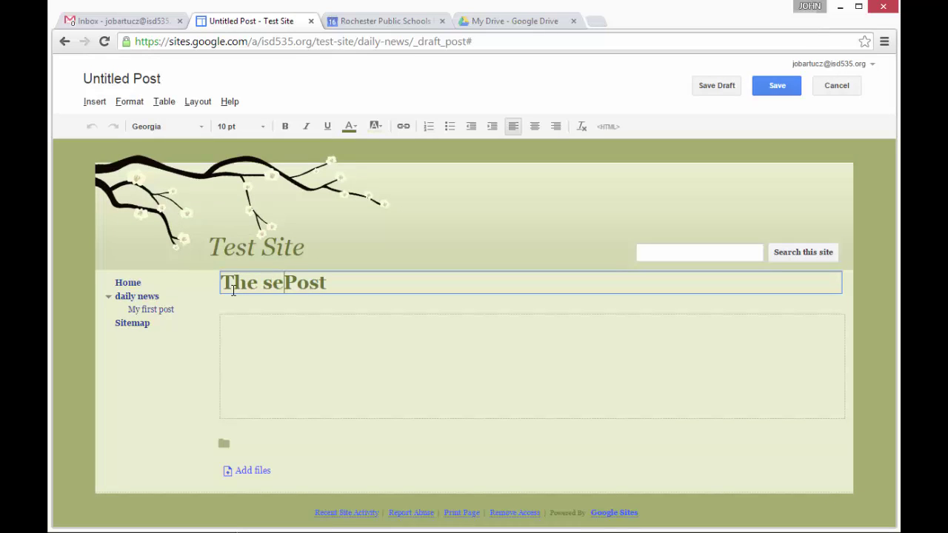
{"action": "key", "text": "BackSpace"}
{"action": "key", "text": "BackSpace"}
{"action": "type", "text": "Second"}
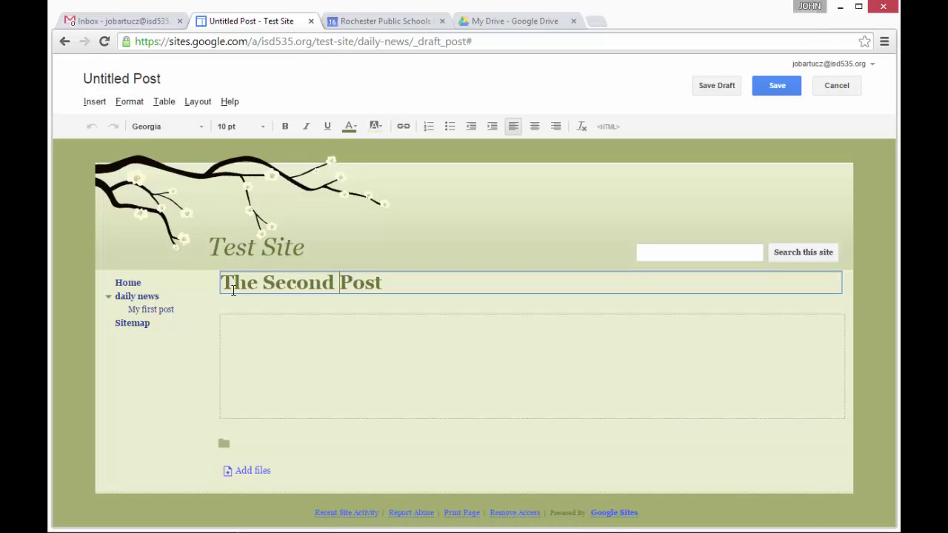
{"action": "left_click", "coordinate": [291, 334]}
{"action": "type", "text": "I can add some text"}
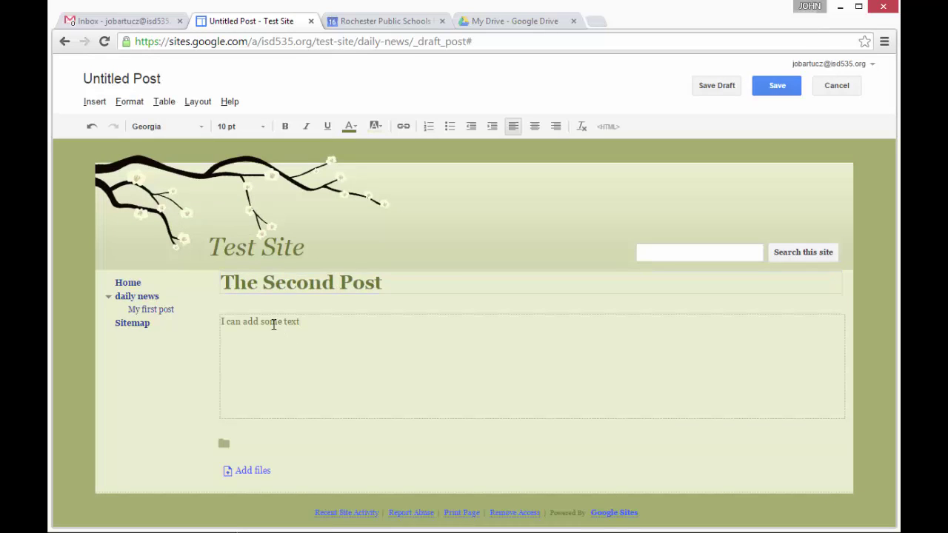
Step: Format the body text "I can add some text" as 16 pt bold, italic and underlined
{"action": "triple_click", "coordinate": [274, 325]}
{"action": "left_click", "coordinate": [267, 128]}
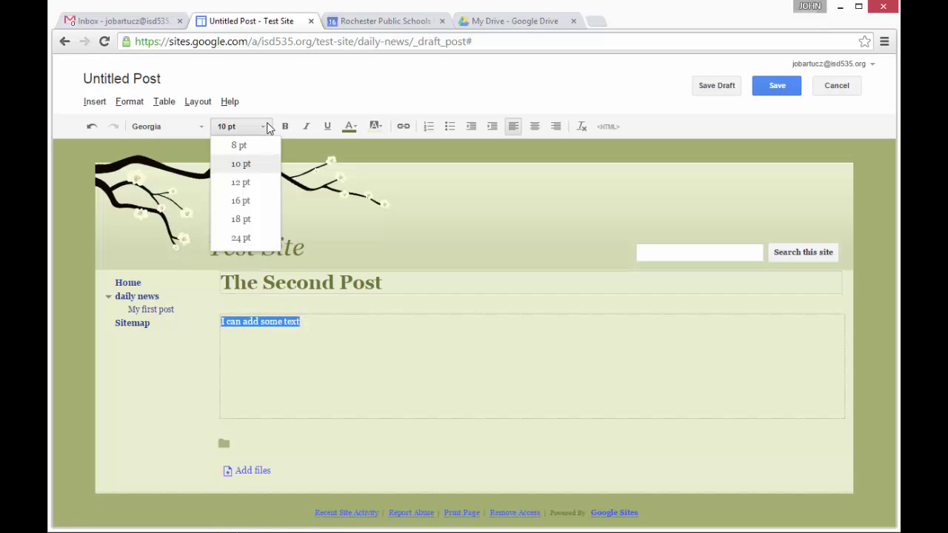
{"action": "left_click", "coordinate": [247, 200]}
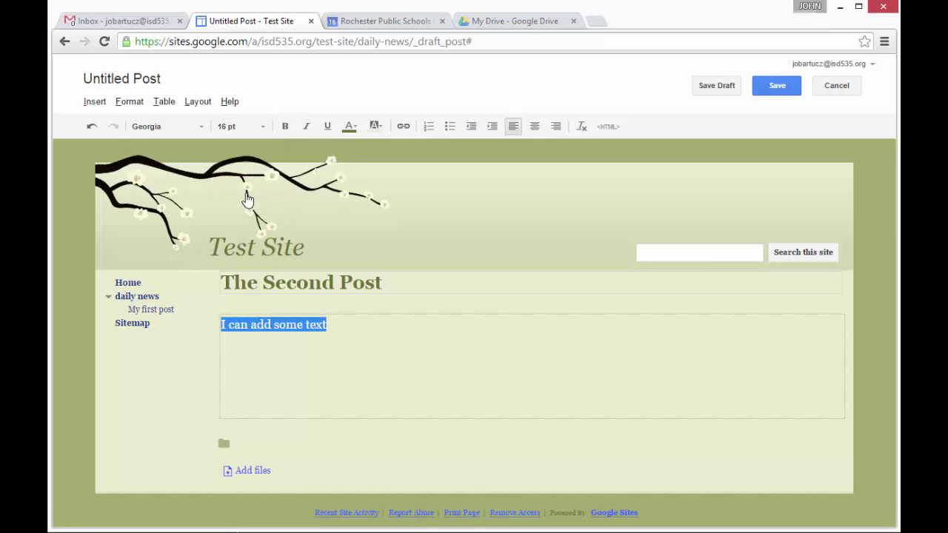
{"action": "left_click", "coordinate": [286, 125]}
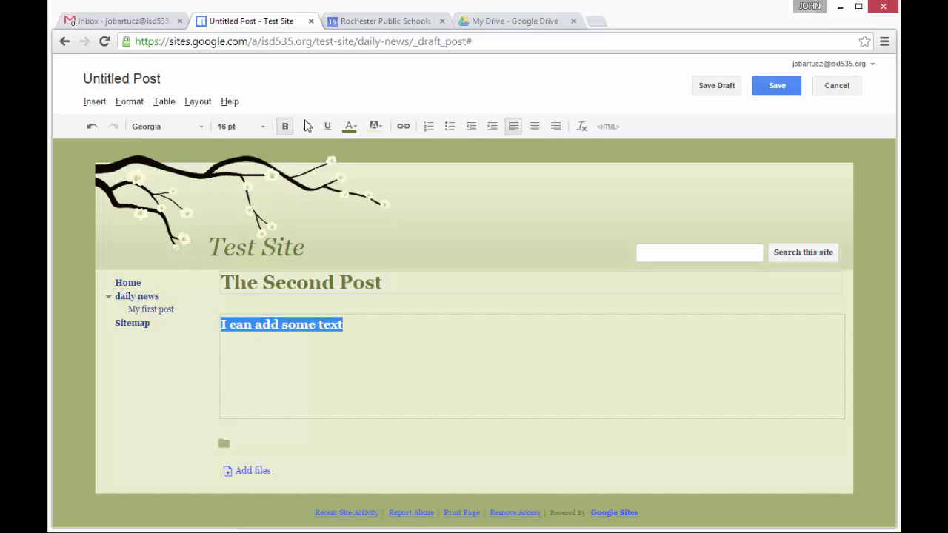
{"action": "left_click", "coordinate": [305, 126]}
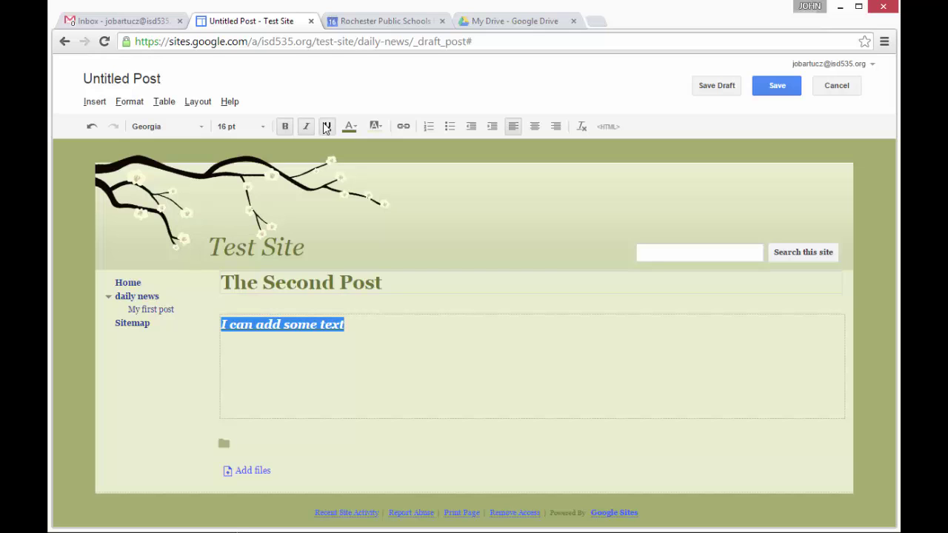
{"action": "left_click", "coordinate": [326, 127]}
Step: Give the selected body text an orange text colour and a medium blue highlight
{"action": "left_click", "coordinate": [349, 126]}
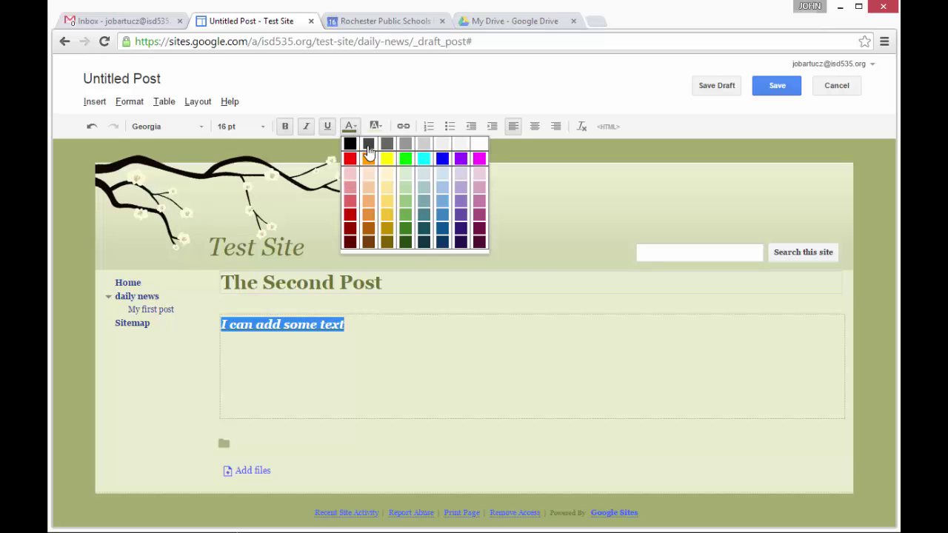
{"action": "left_click", "coordinate": [369, 158]}
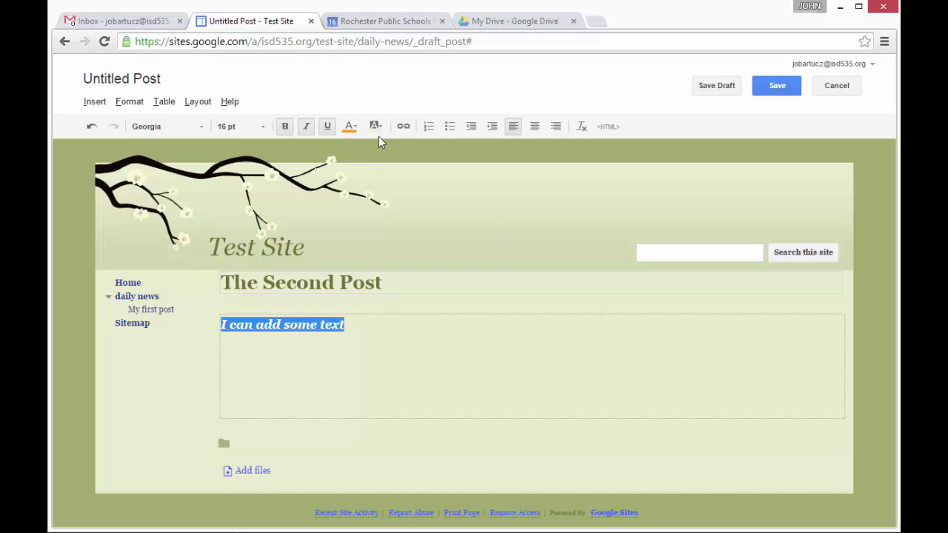
{"action": "left_click", "coordinate": [377, 127]}
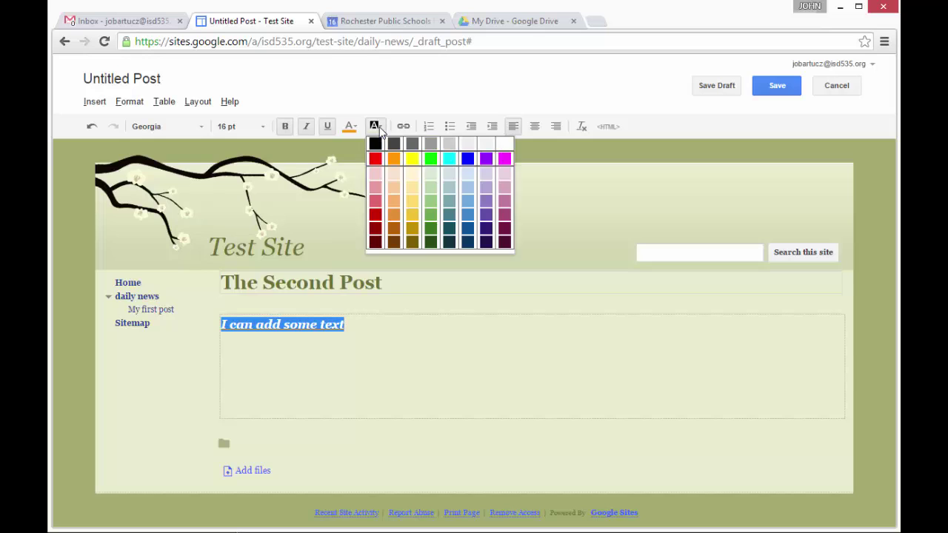
{"action": "left_click", "coordinate": [468, 211]}
Step: Change the body text's font to Verdana and save the second post
{"action": "left_click", "coordinate": [192, 126]}
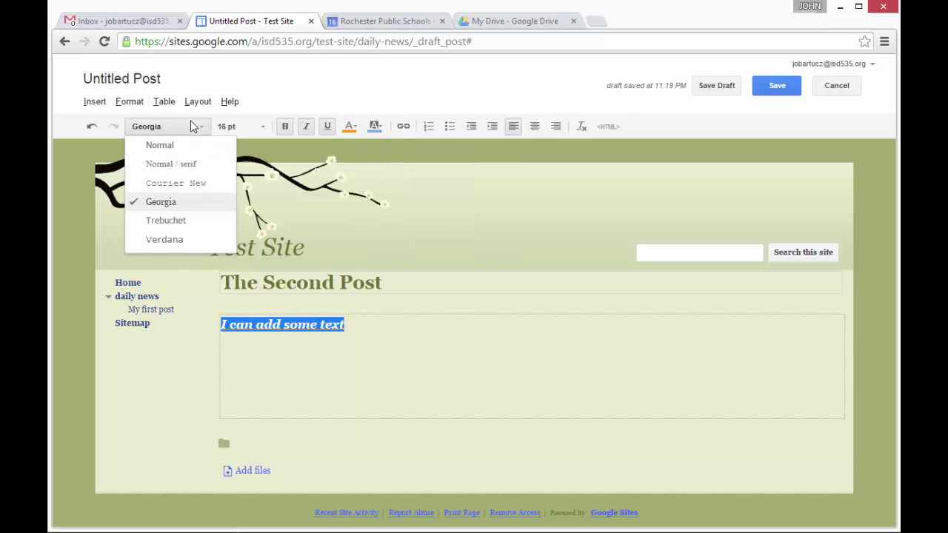
{"action": "left_click", "coordinate": [167, 239]}
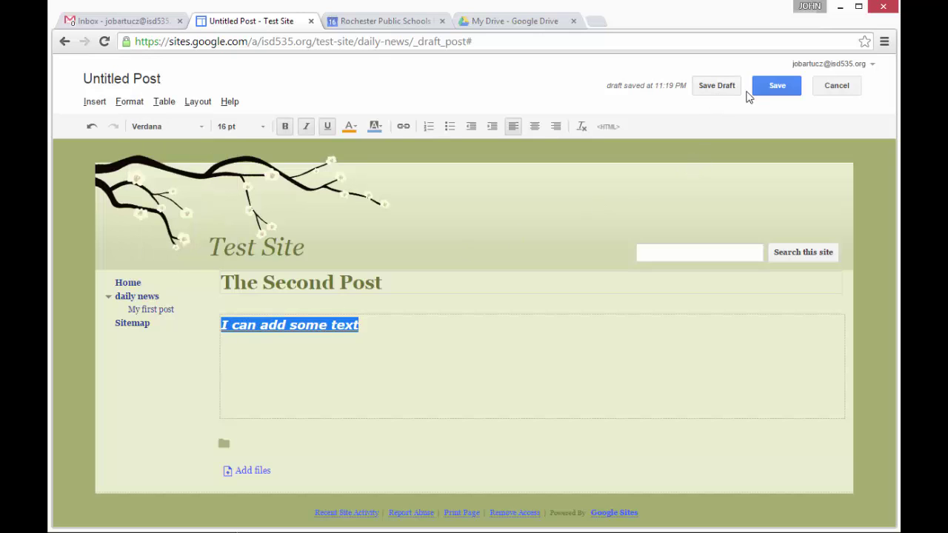
{"action": "left_click", "coordinate": [774, 85]}
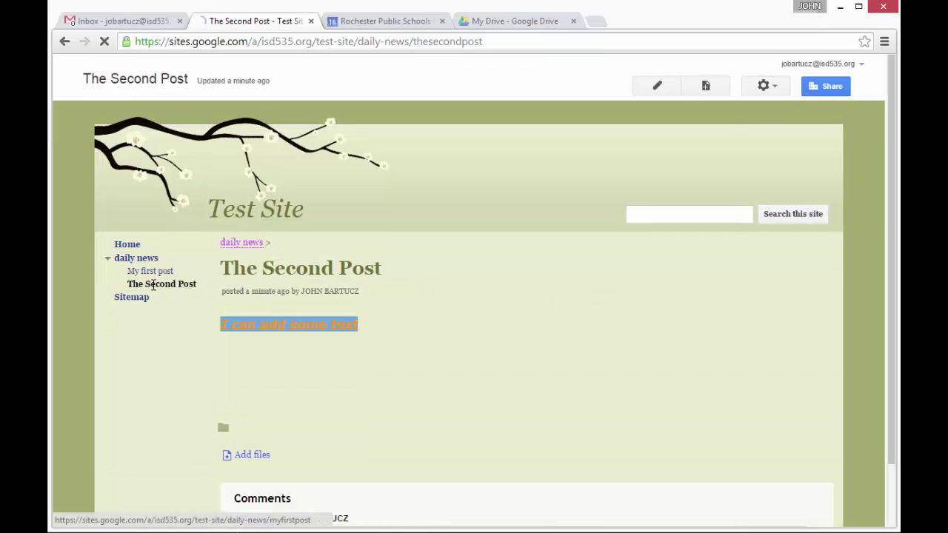
Step: View the daily news page and look over both posts listed there
{"action": "left_click", "coordinate": [153, 259]}
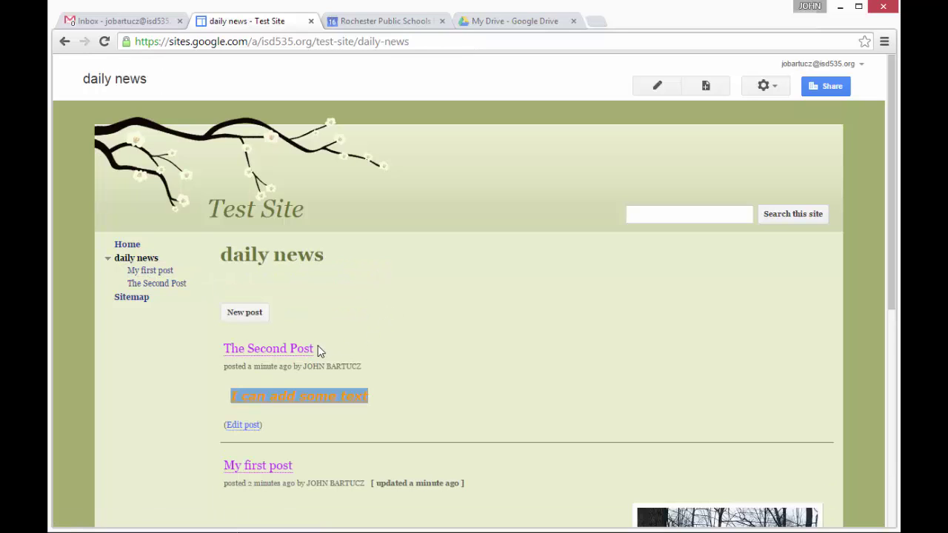
{"action": "scroll", "coordinate": [317, 345], "scroll_direction": "down", "scroll_amount": 1}
{"action": "scroll", "coordinate": [316, 351], "scroll_direction": "down", "scroll_amount": 3}
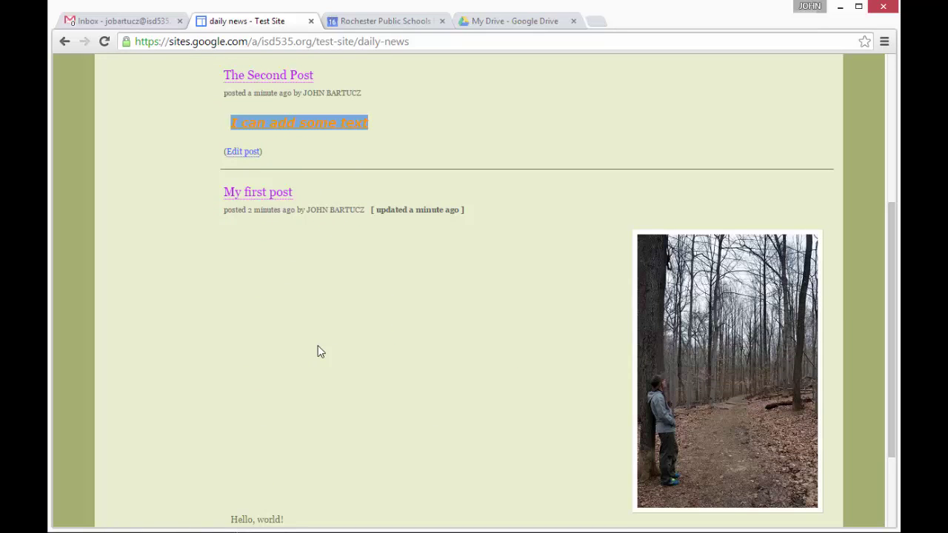
{"action": "scroll", "coordinate": [317, 351], "scroll_direction": "up", "scroll_amount": 3}
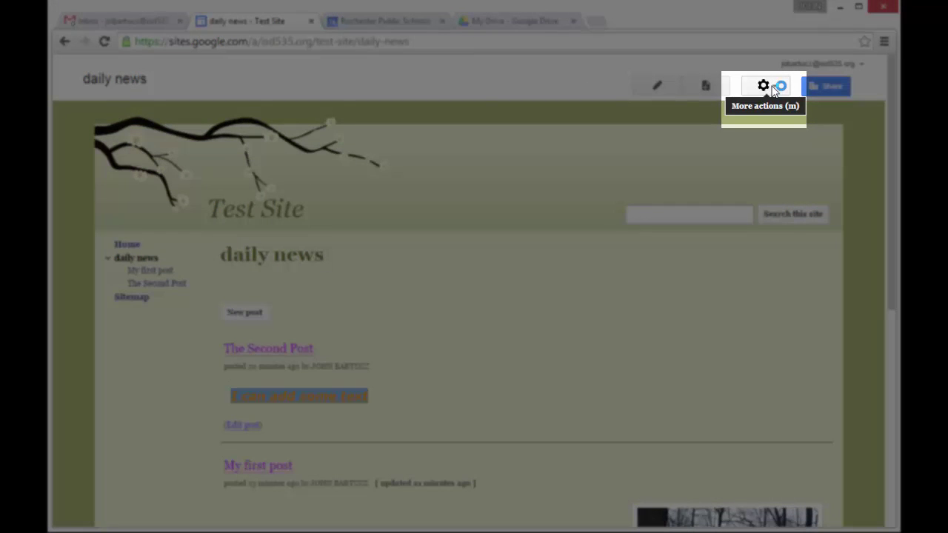
Step: Review the daily news page's revision history and its page settings, leaving the settings unsaved
{"action": "left_click", "coordinate": [773, 88]}
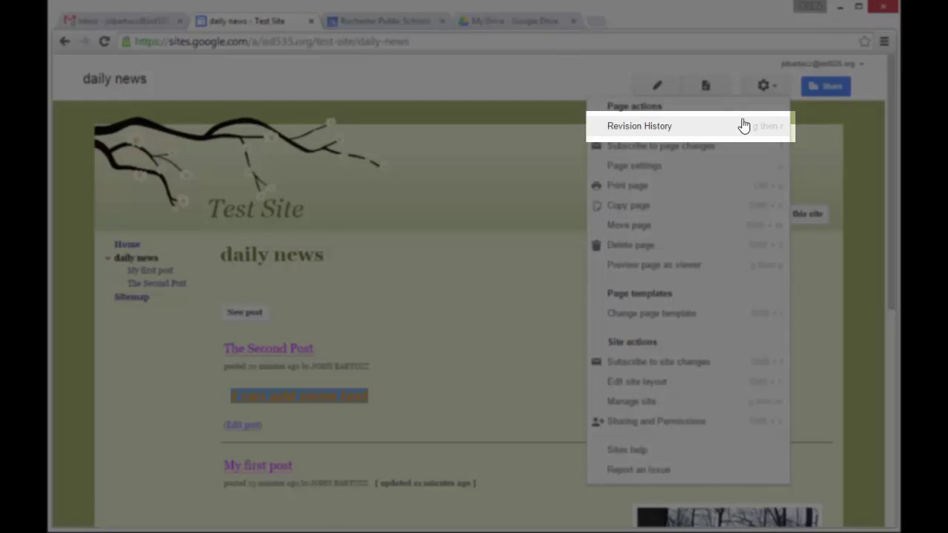
{"action": "left_click", "coordinate": [743, 126]}
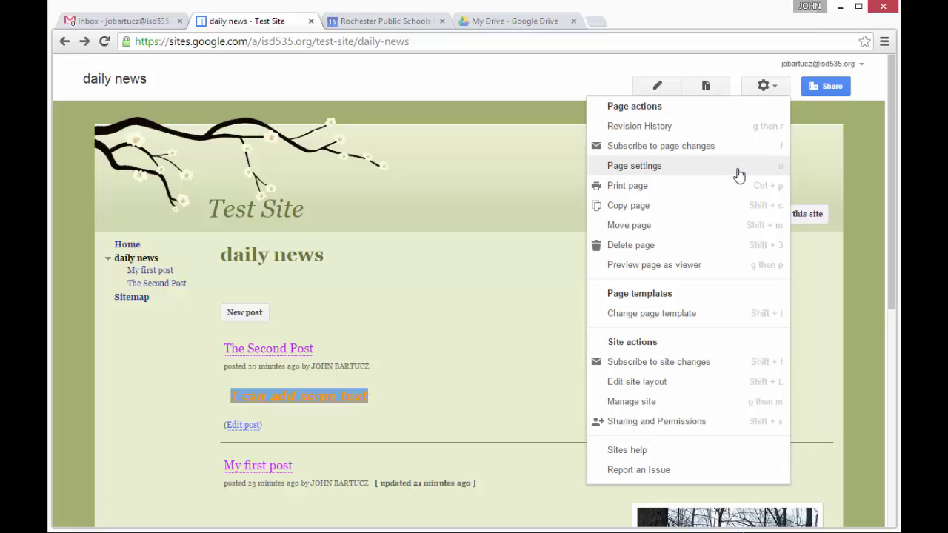
{"action": "left_click", "coordinate": [739, 175]}
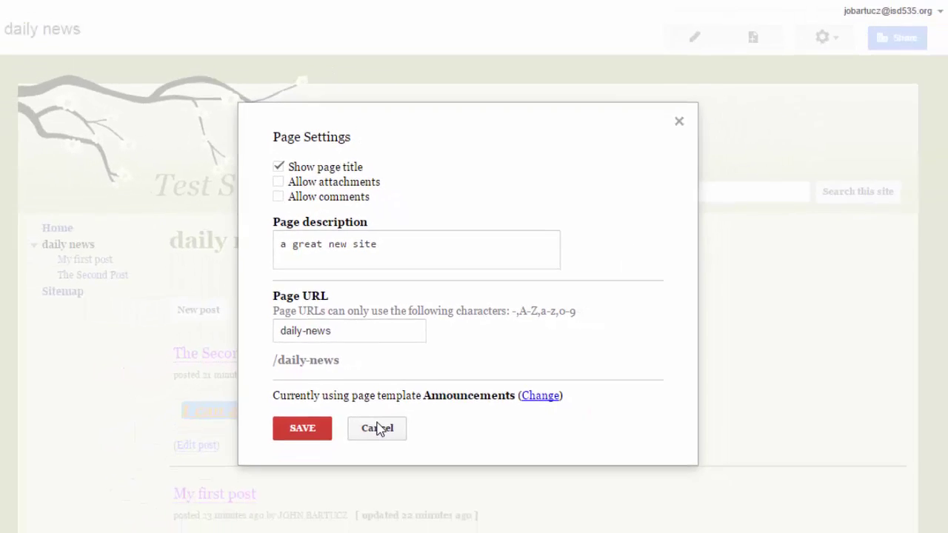
{"action": "left_click", "coordinate": [377, 428]}
Step: Enable horizontal navigation along with the sidebar in the site layout and finish editing the layout
{"action": "left_click", "coordinate": [764, 86]}
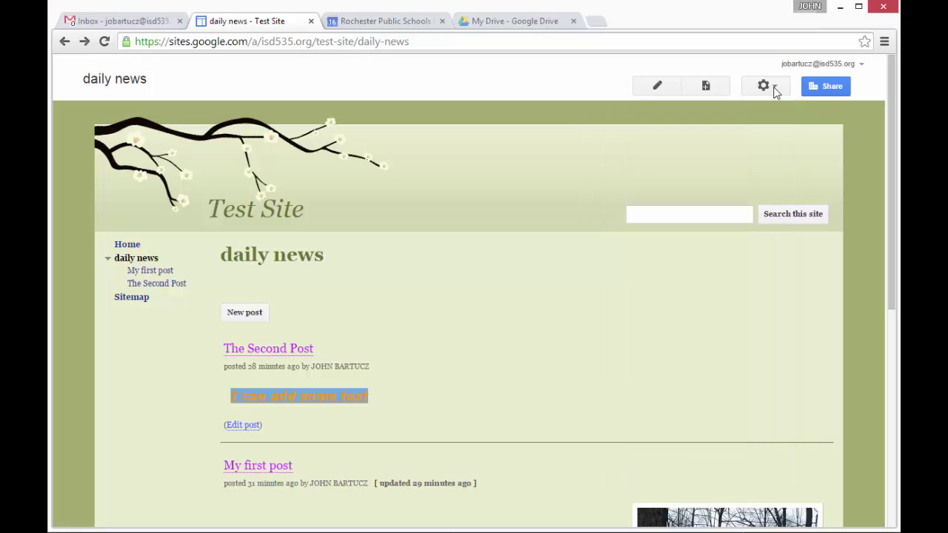
{"action": "left_click", "coordinate": [771, 87]}
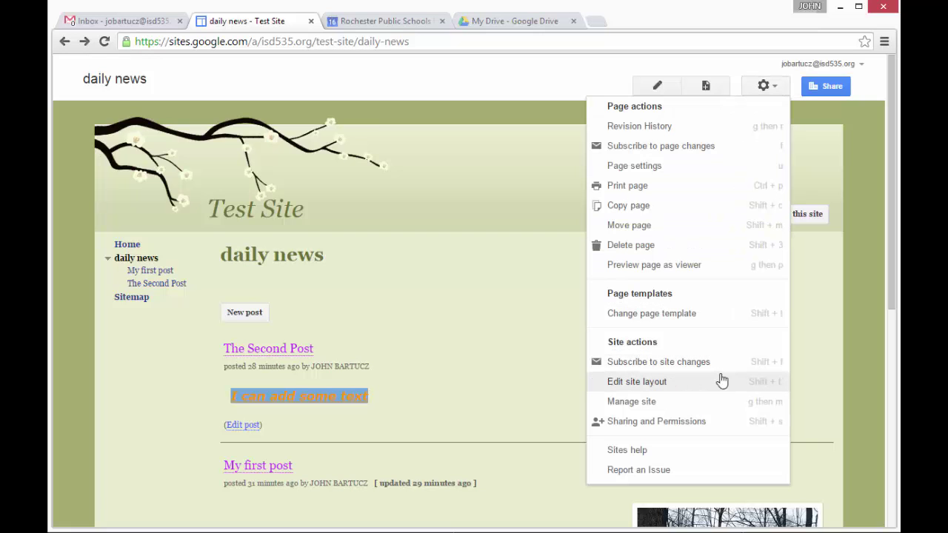
{"action": "left_click", "coordinate": [637, 381]}
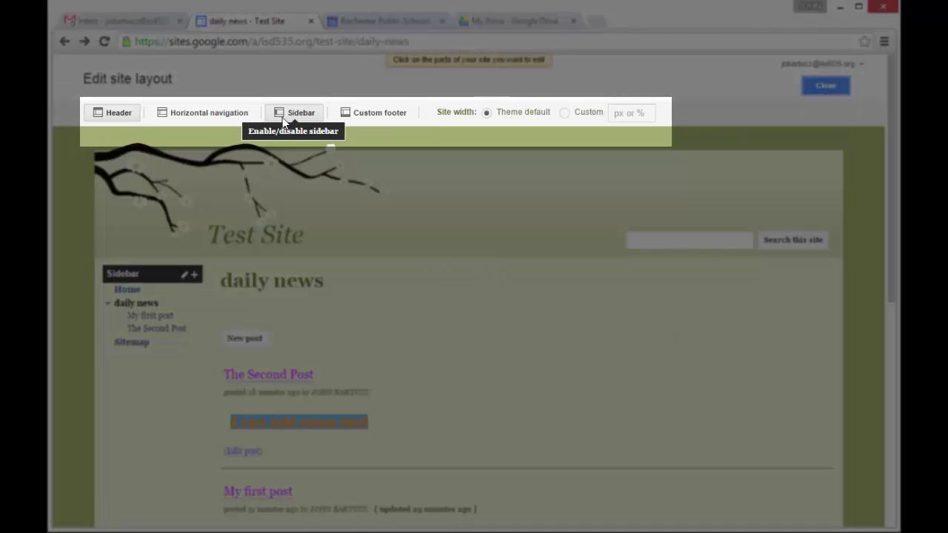
{"action": "left_click", "coordinate": [232, 112]}
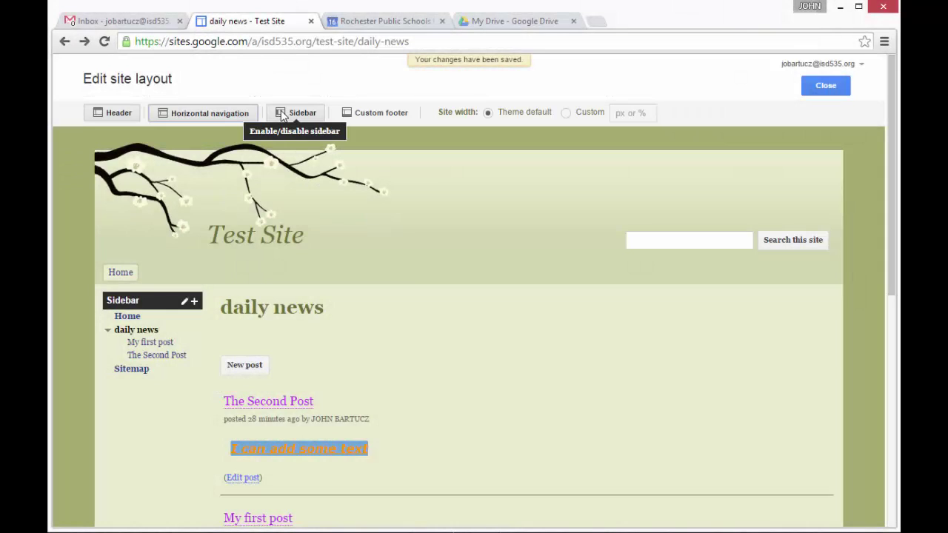
{"action": "left_click", "coordinate": [281, 115]}
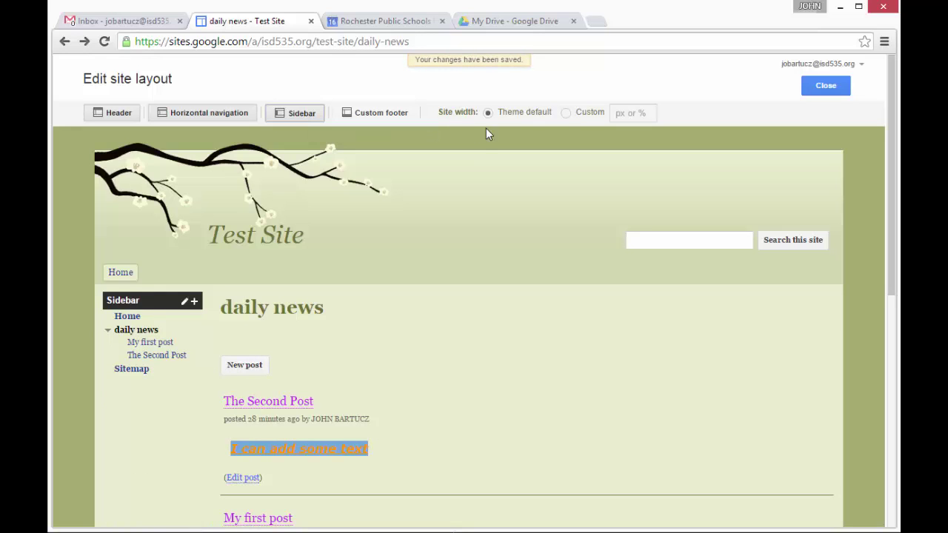
{"action": "left_click", "coordinate": [823, 85]}
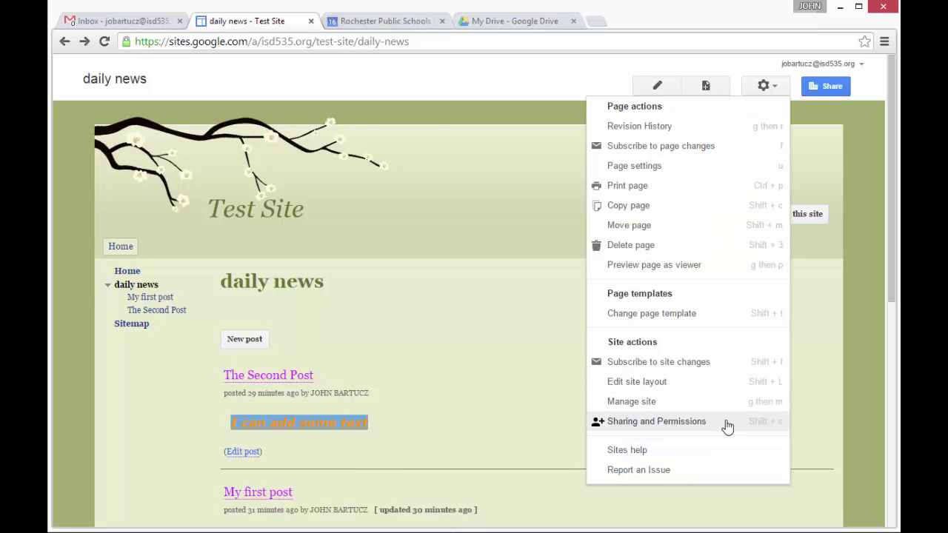
Step: Invite the teacher account to the site in the sharing permissions with Can view access and send the email notification
{"action": "left_click", "coordinate": [656, 422]}
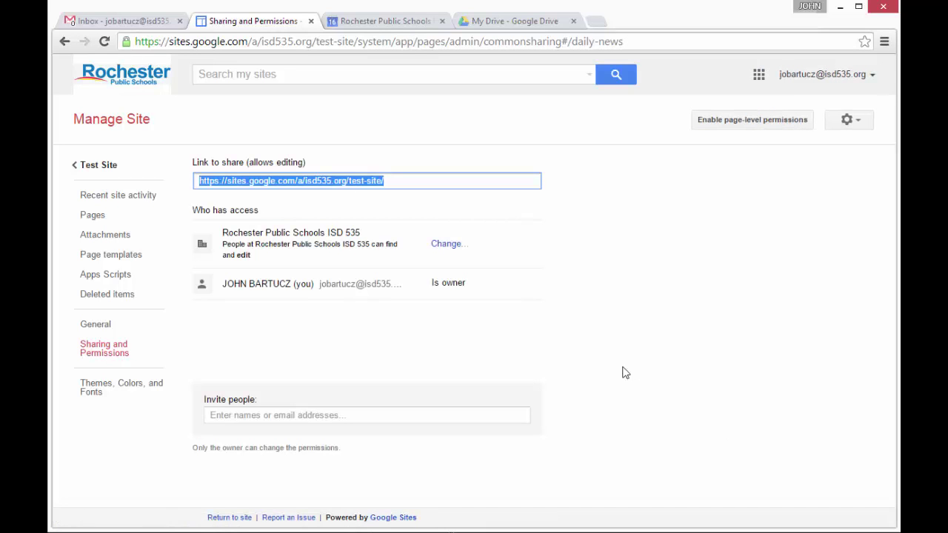
{"action": "left_click", "coordinate": [459, 412]}
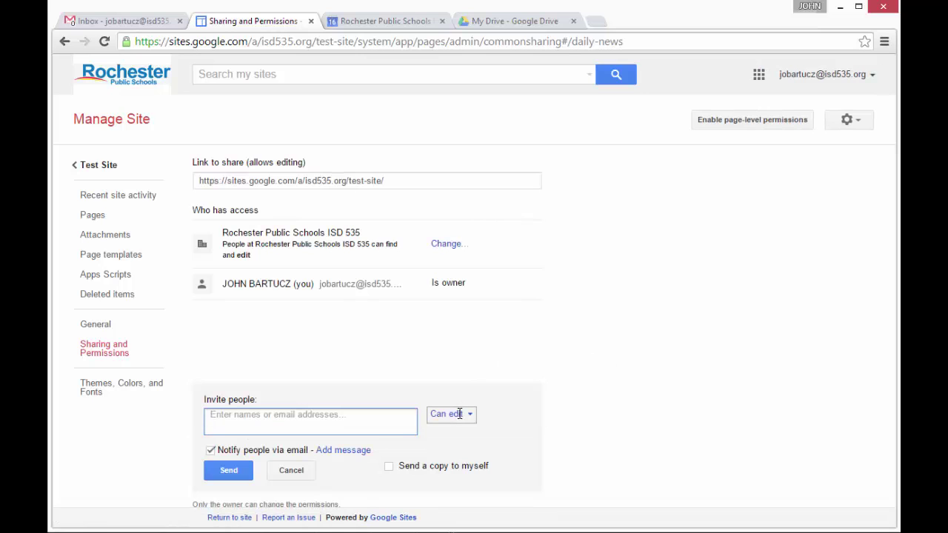
{"action": "type", "text": "got"}
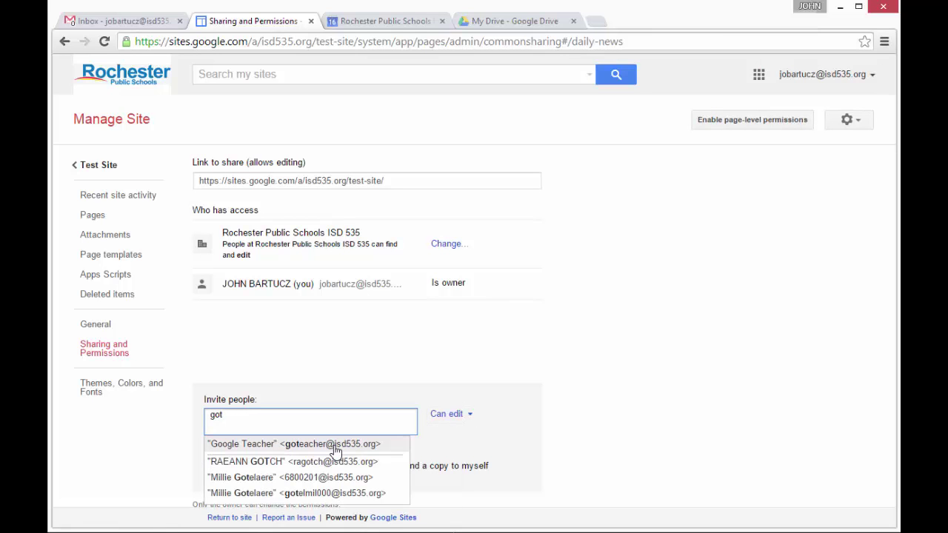
{"action": "left_click", "coordinate": [335, 450]}
{"action": "left_click", "coordinate": [436, 419]}
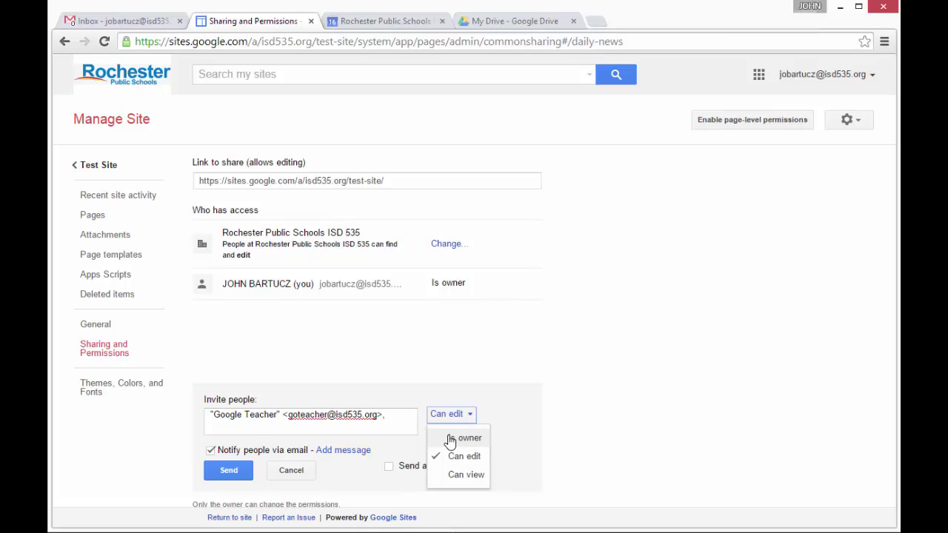
{"action": "left_click", "coordinate": [466, 475]}
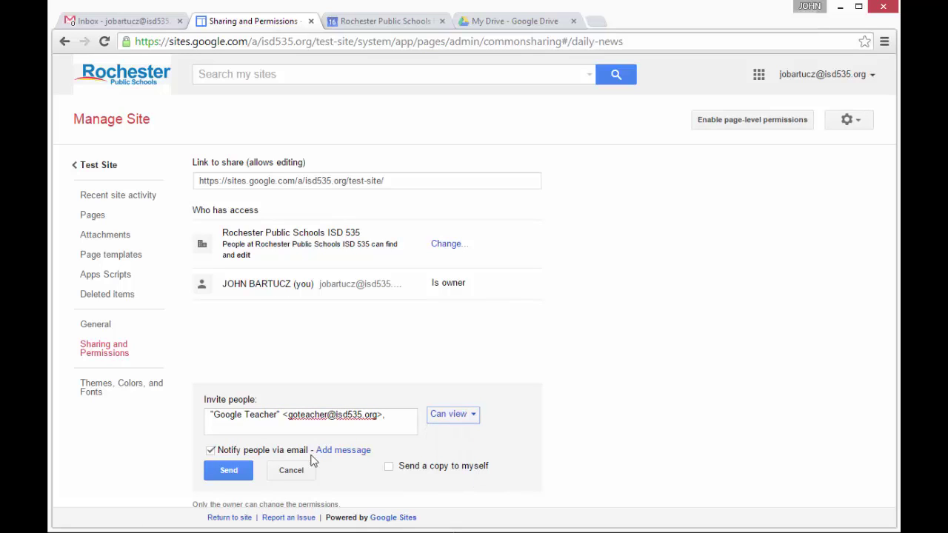
{"action": "left_click", "coordinate": [235, 471]}
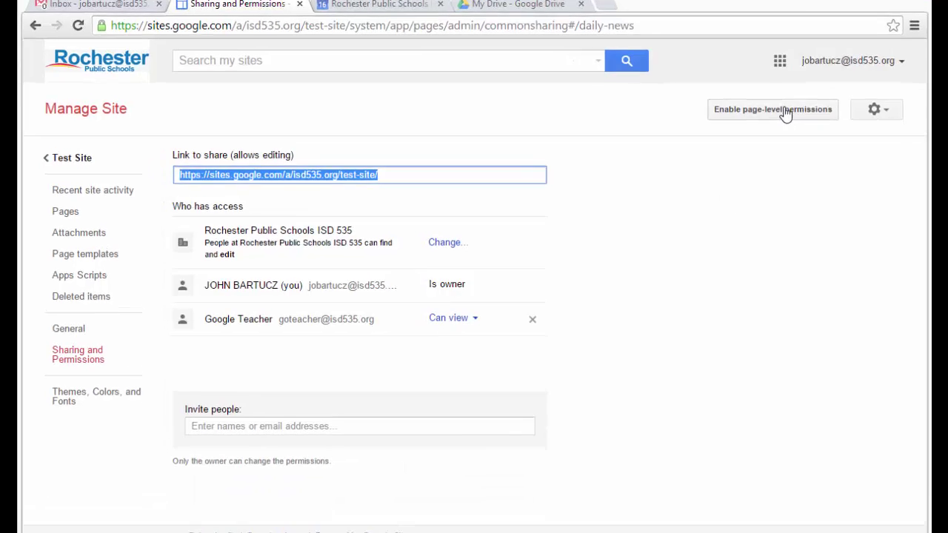
Step: Look at the page-level permissions option without turning it on and return to the daily news page
{"action": "left_click", "coordinate": [786, 111]}
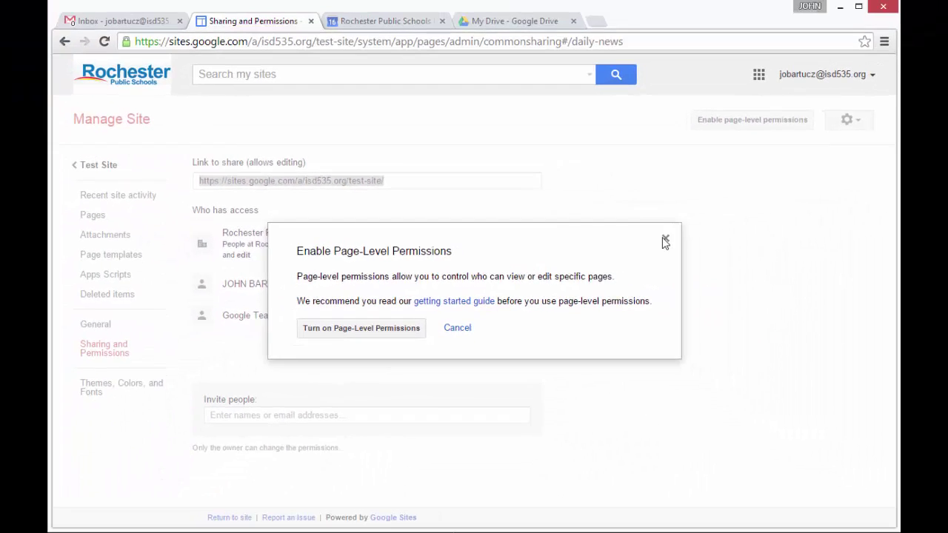
{"action": "left_click", "coordinate": [879, 211]}
{"action": "left_click", "coordinate": [66, 43]}
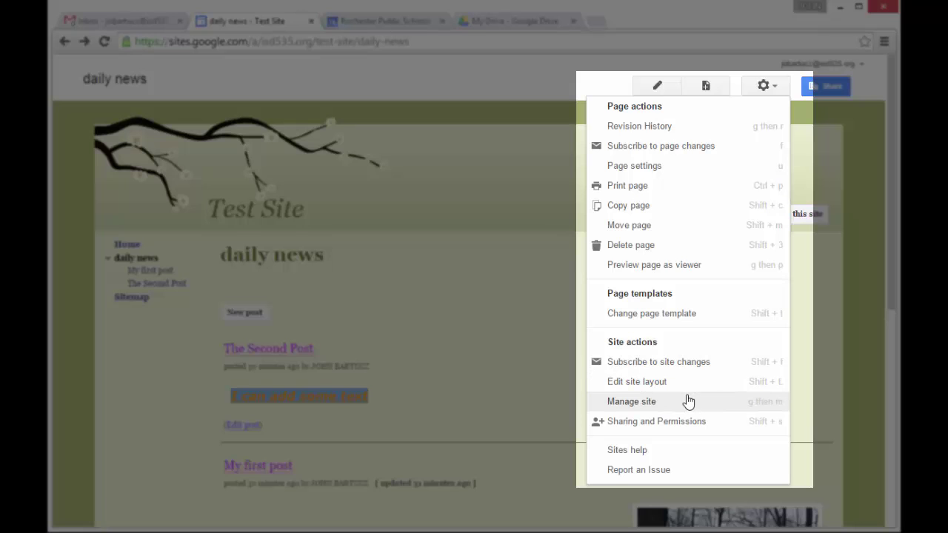
Step: Change the site's base theme to Terra: Water in the site management settings and look over its preview
{"action": "left_click", "coordinate": [688, 402]}
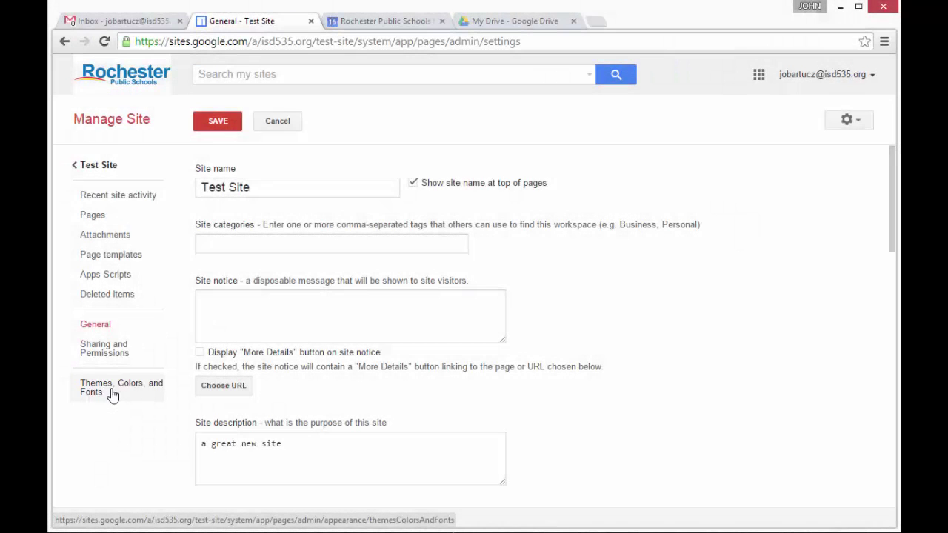
{"action": "left_click", "coordinate": [113, 395]}
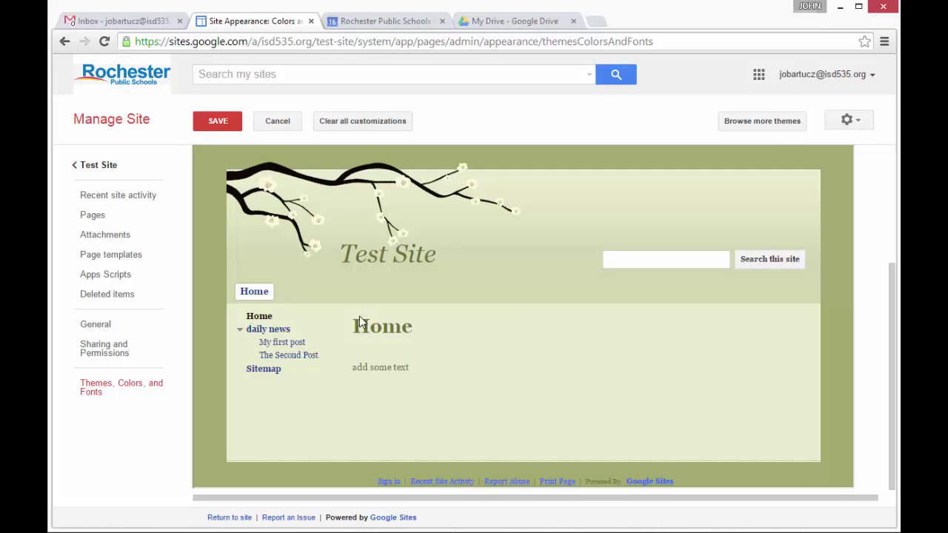
{"action": "scroll", "coordinate": [359, 315], "scroll_direction": "up", "scroll_amount": 2}
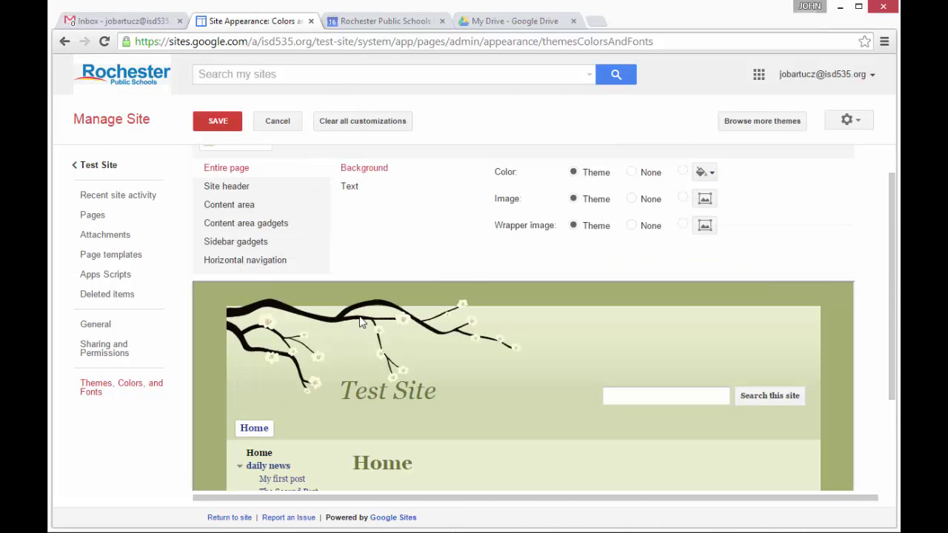
{"action": "scroll", "coordinate": [361, 321], "scroll_direction": "up", "scroll_amount": 1}
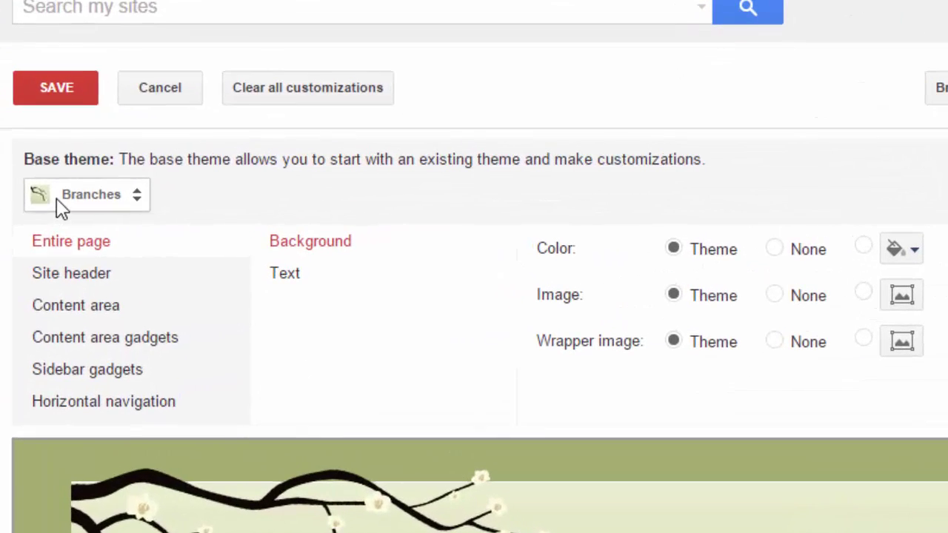
{"action": "left_click", "coordinate": [182, 185]}
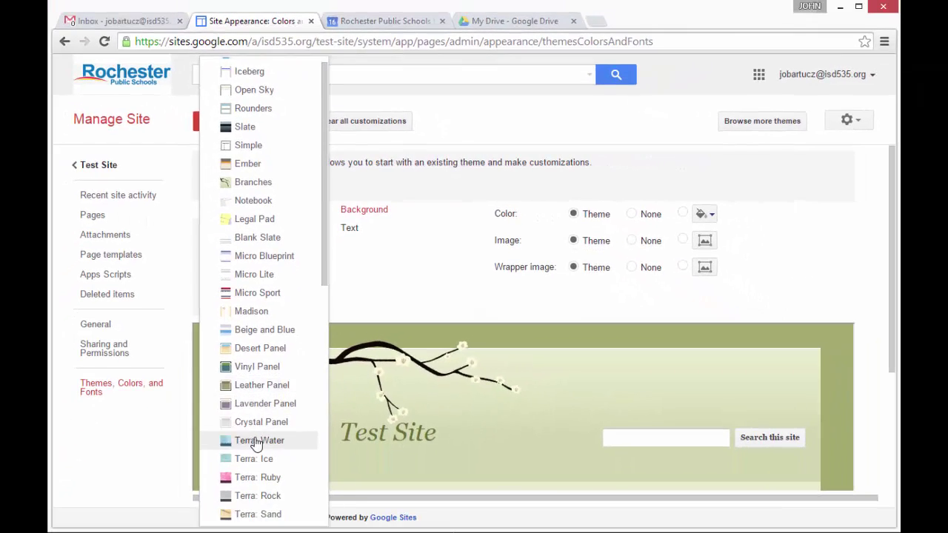
{"action": "left_click", "coordinate": [256, 442]}
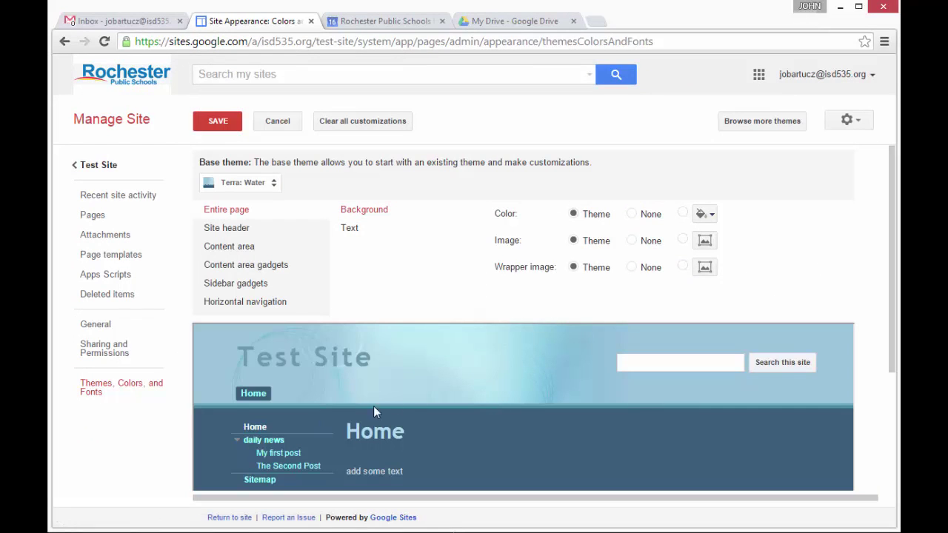
{"action": "scroll", "coordinate": [500, 381], "scroll_direction": "down", "scroll_amount": 1}
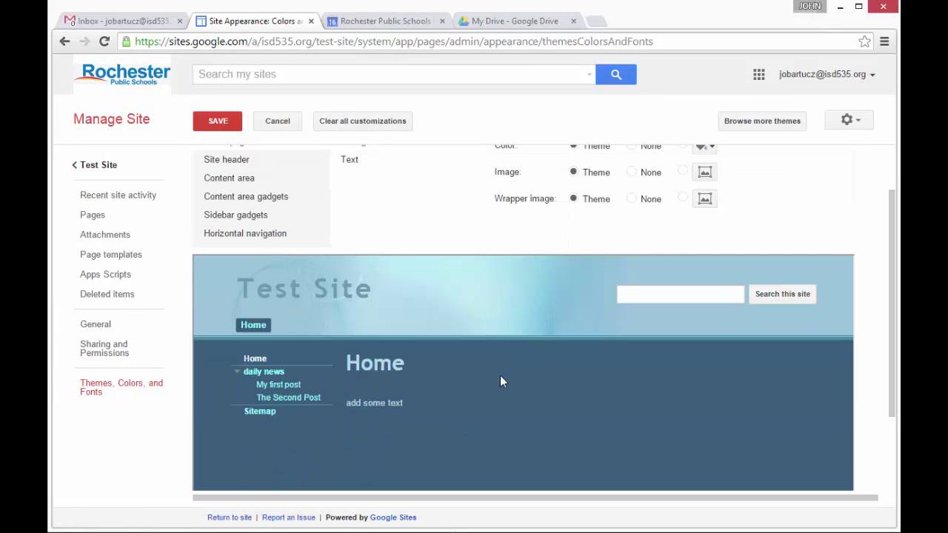
{"action": "scroll", "coordinate": [501, 382], "scroll_direction": "up", "scroll_amount": 1}
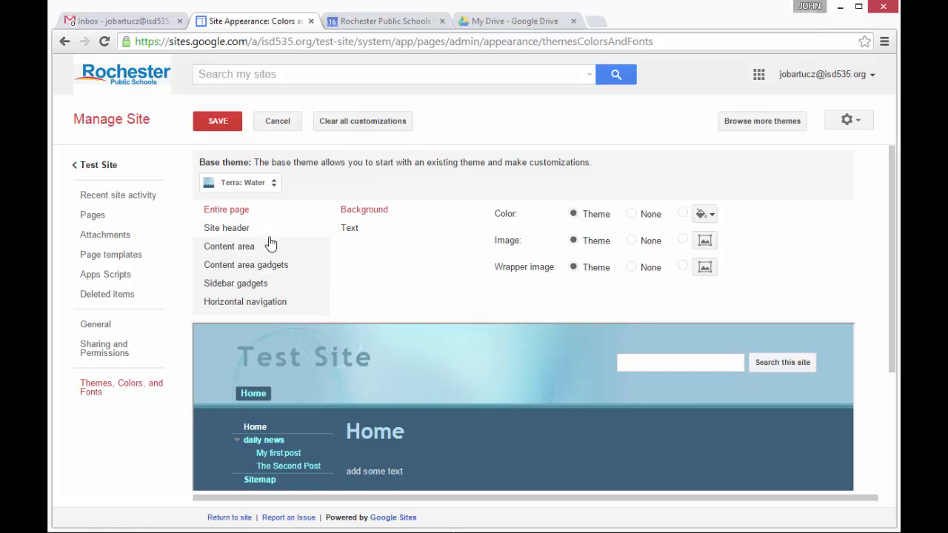
Step: Try a yellow background colour and the picture 1.jpg as the background image of the site header
{"action": "left_click", "coordinate": [256, 232]}
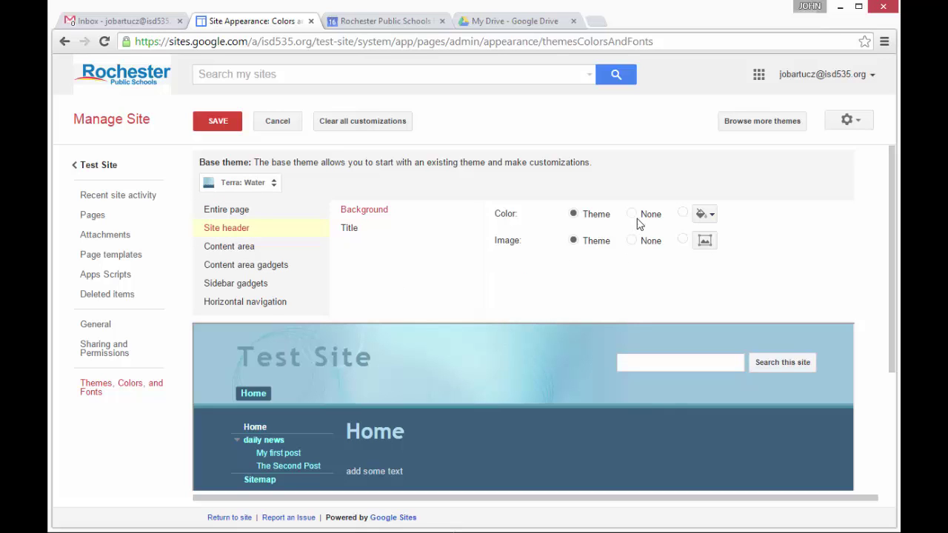
{"action": "left_click", "coordinate": [702, 213]}
{"action": "left_click", "coordinate": [733, 251]}
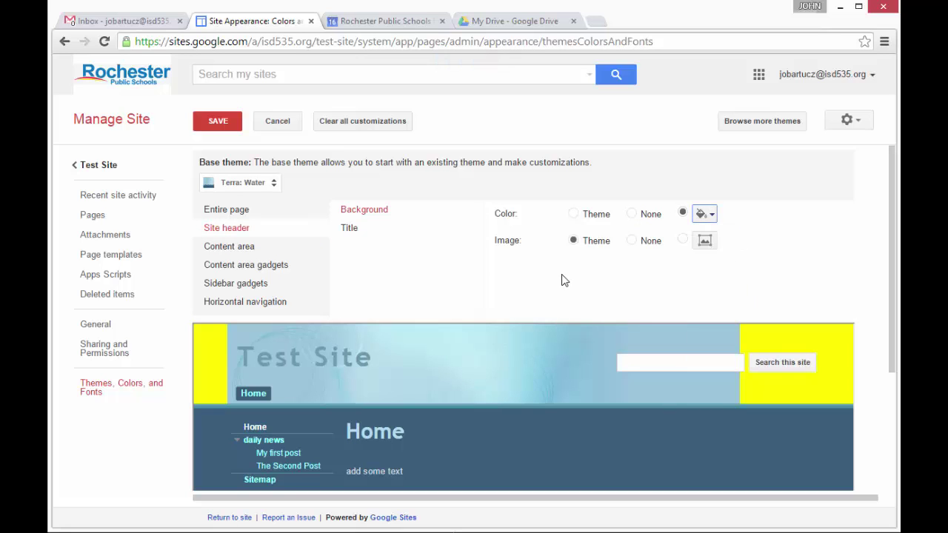
{"action": "key", "text": "Tab"}
{"action": "left_click", "coordinate": [703, 241]}
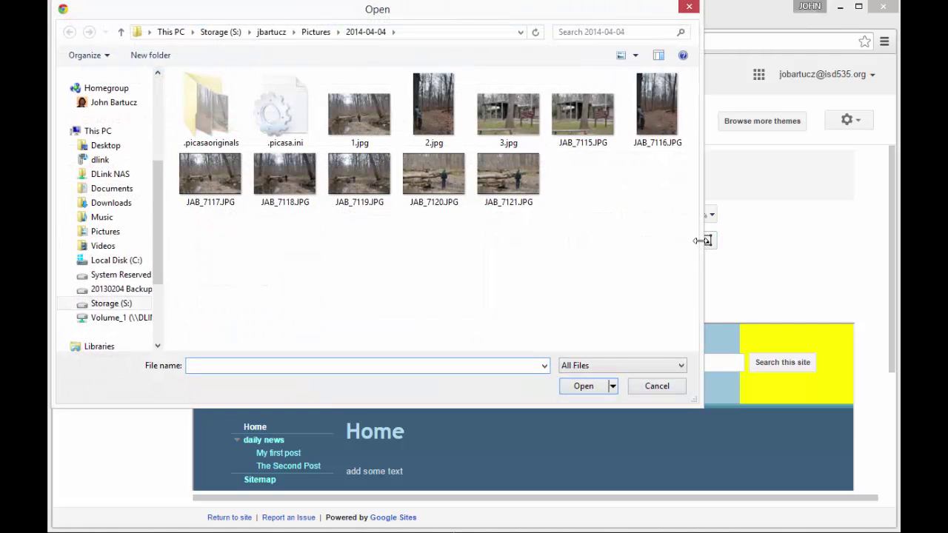
{"action": "left_click", "coordinate": [365, 131]}
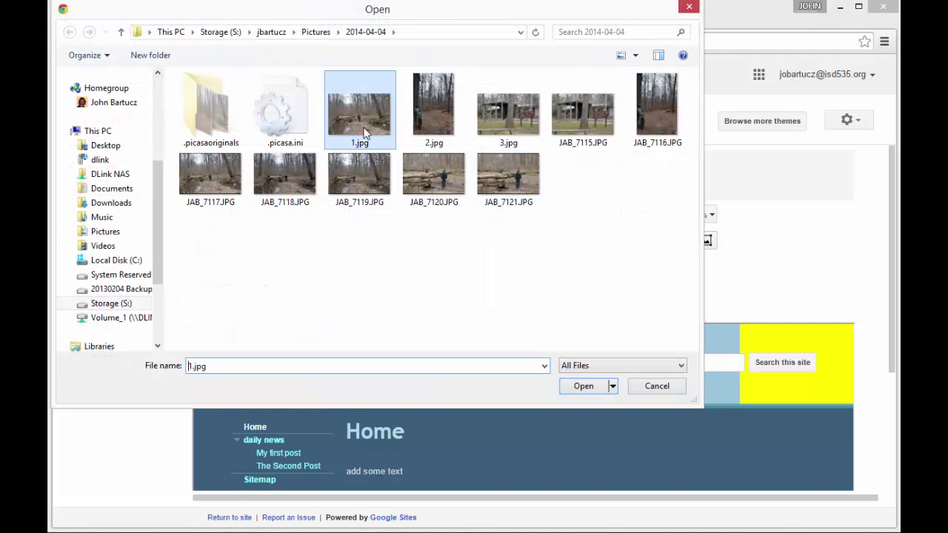
{"action": "left_click", "coordinate": [586, 391]}
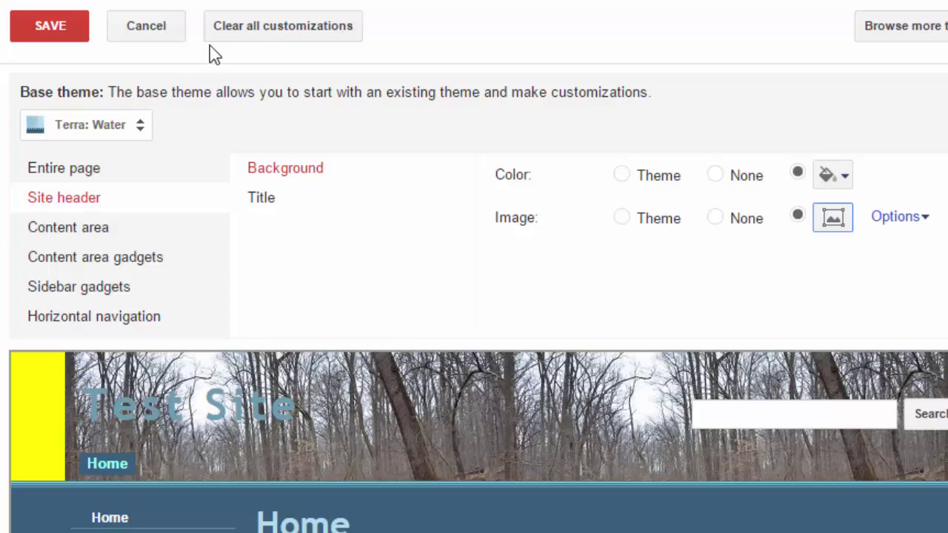
Step: Clear all theme customizations and save the site appearance, returning to the Test Site home page
{"action": "left_click", "coordinate": [243, 31]}
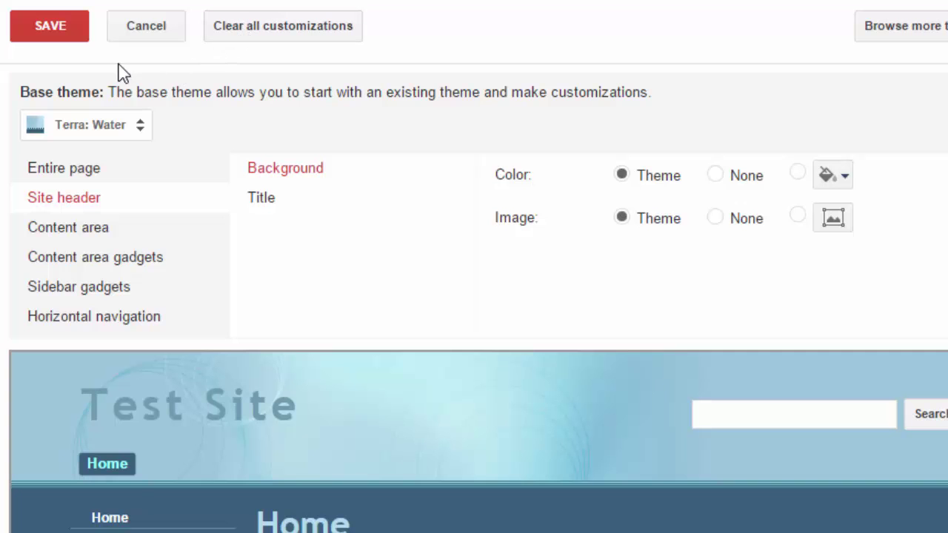
{"action": "left_click", "coordinate": [65, 33]}
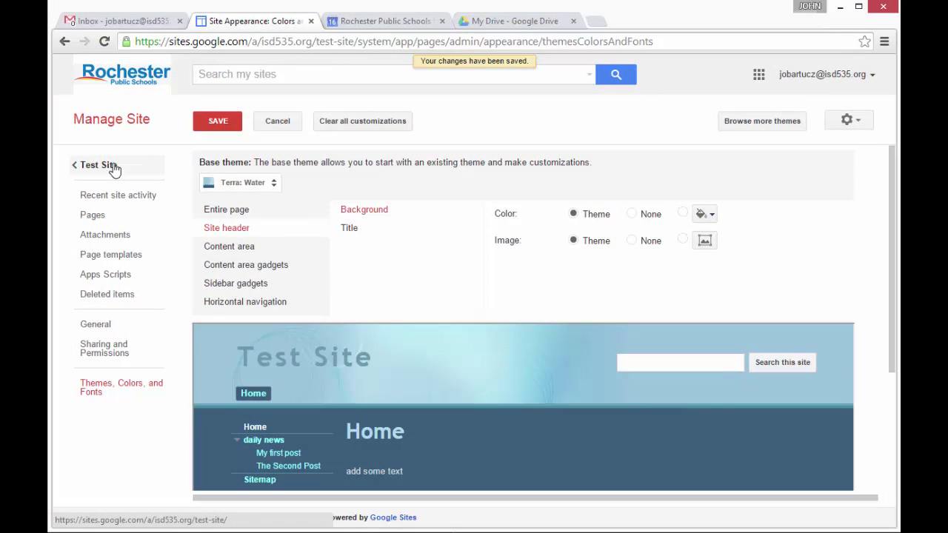
{"action": "left_click", "coordinate": [113, 165]}
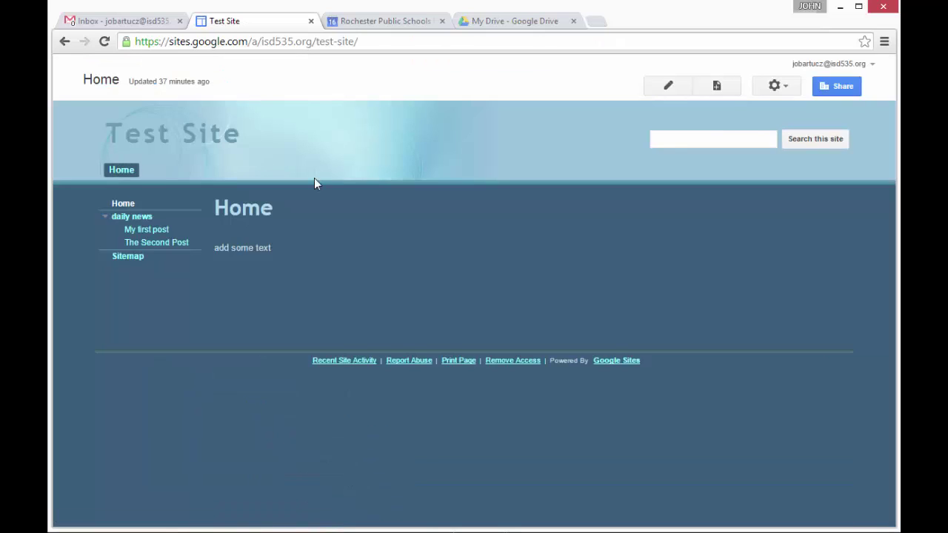